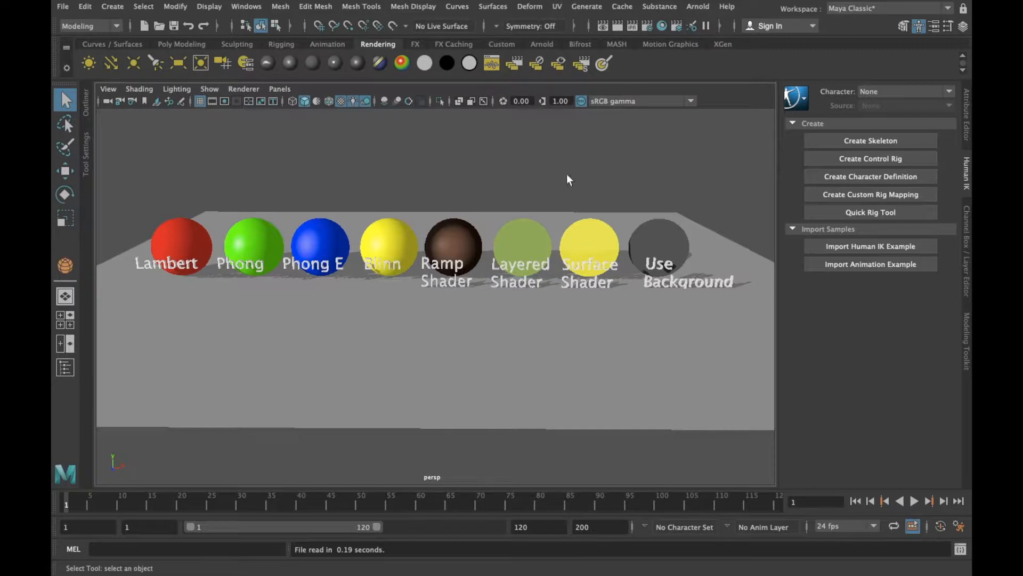
# Bring up the new material choices for the red Lambert sphere
pyautogui.click(190, 235)
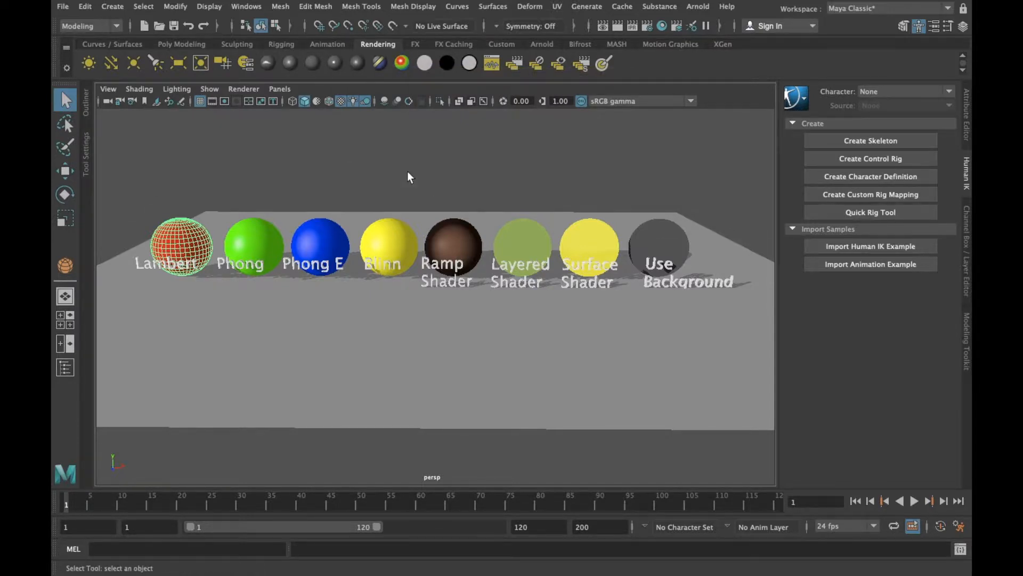
pyautogui.scroll(2, 407, 177)
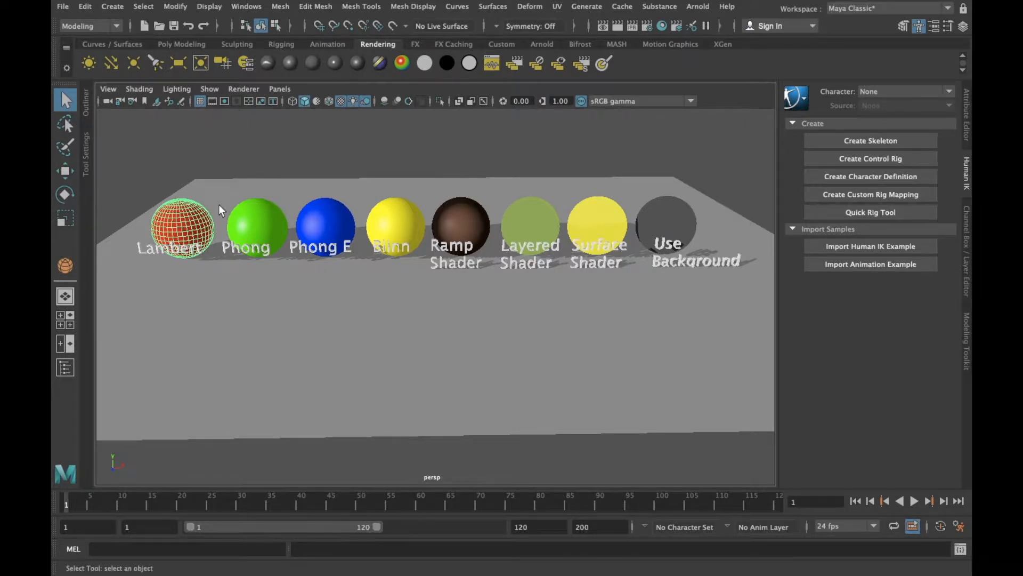
pyautogui.rightClick(191, 216)
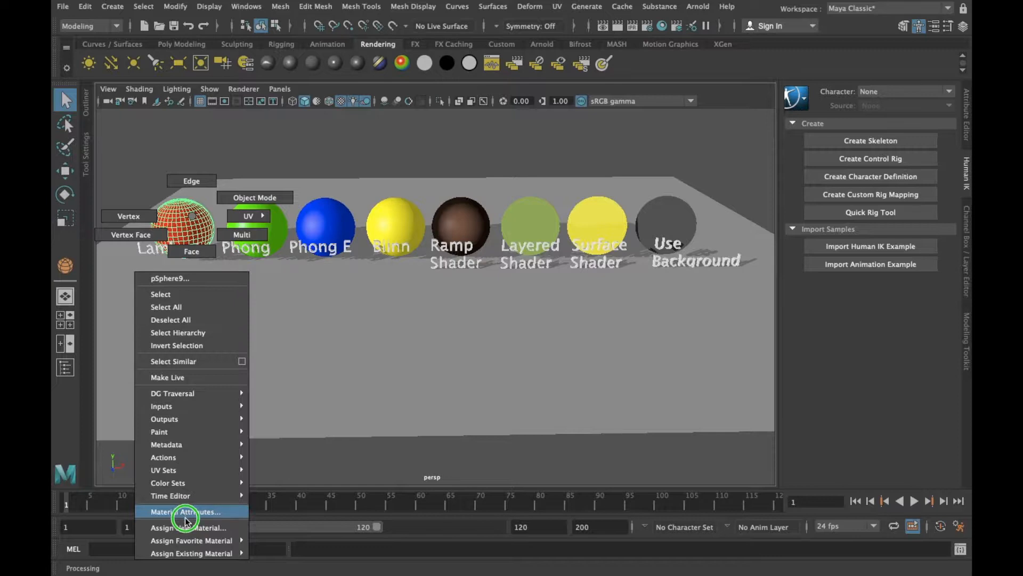
pyautogui.moveTo(186, 555)
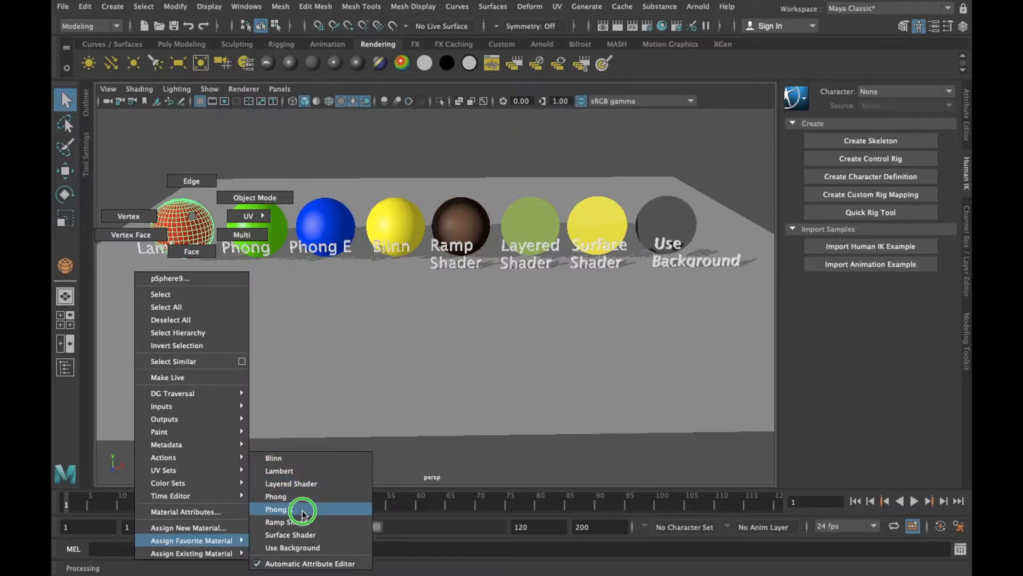
pyautogui.moveTo(224, 542)
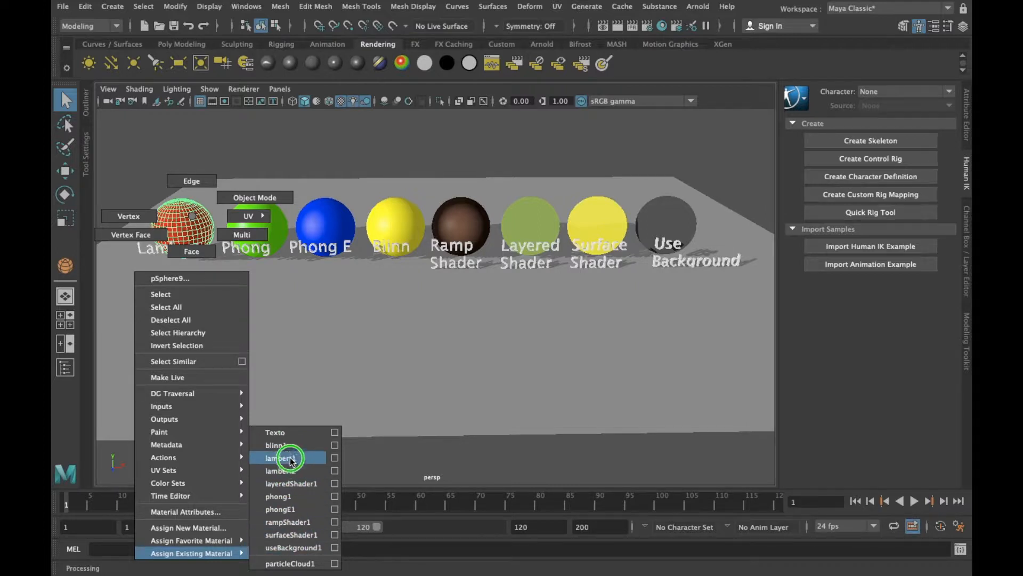
pyautogui.click(215, 526)
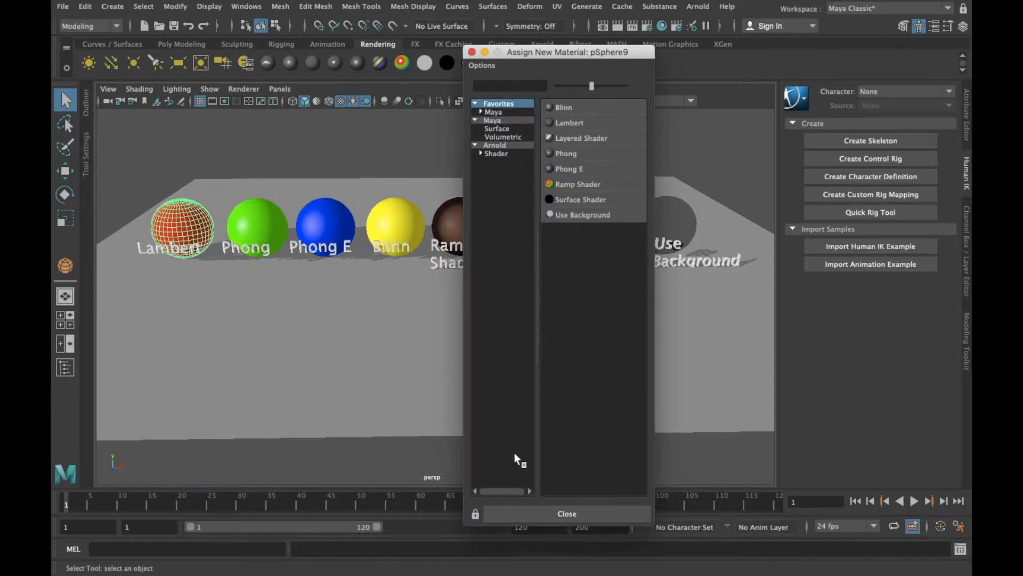
# Review the available Maya and Arnold materials and the Maya favorites, closing the list without assigning any
pyautogui.moveTo(584, 52); pyautogui.dragTo(523, 39)
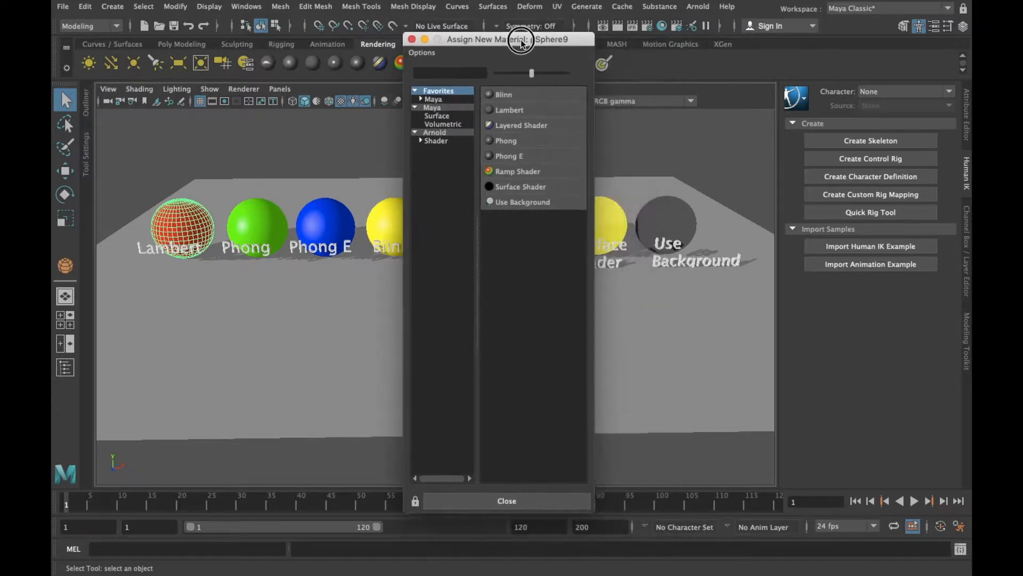
pyautogui.moveTo(448, 100); pyautogui.dragTo(449, 143)
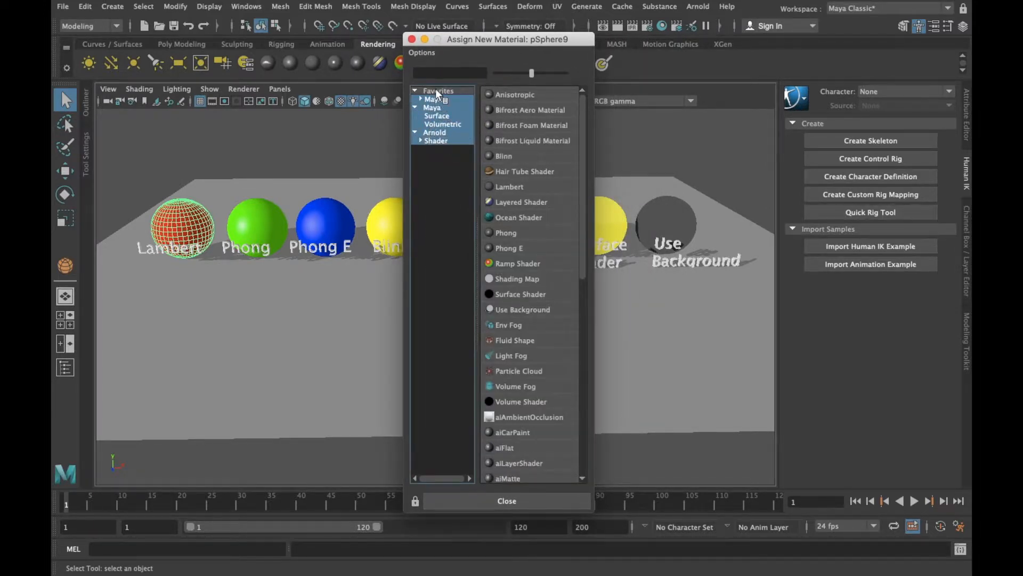
pyautogui.moveTo(436, 88); pyautogui.dragTo(437, 141)
pyautogui.moveTo(583, 133); pyautogui.dragTo(579, 332)
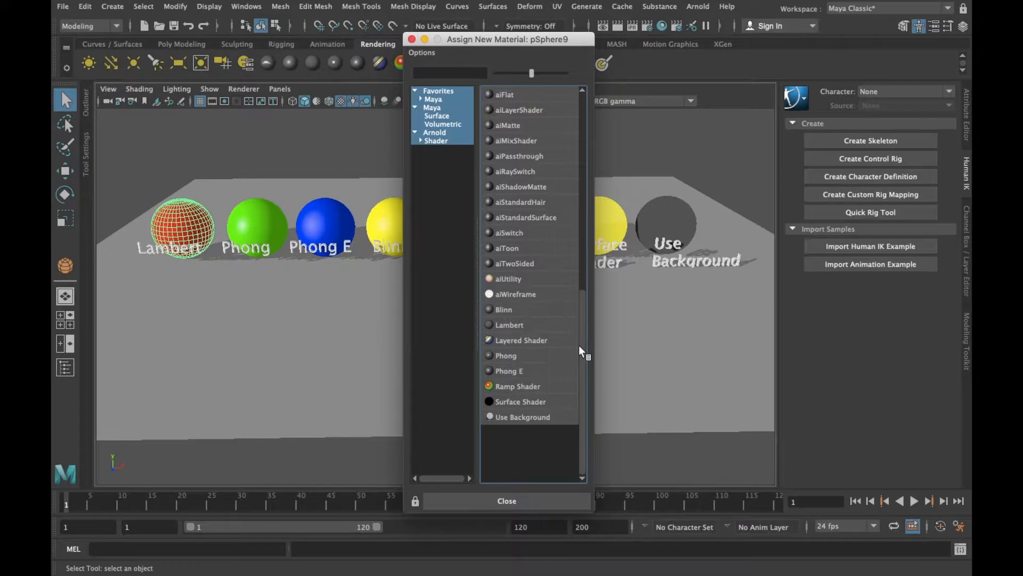
pyautogui.moveTo(580, 305); pyautogui.dragTo(599, 170)
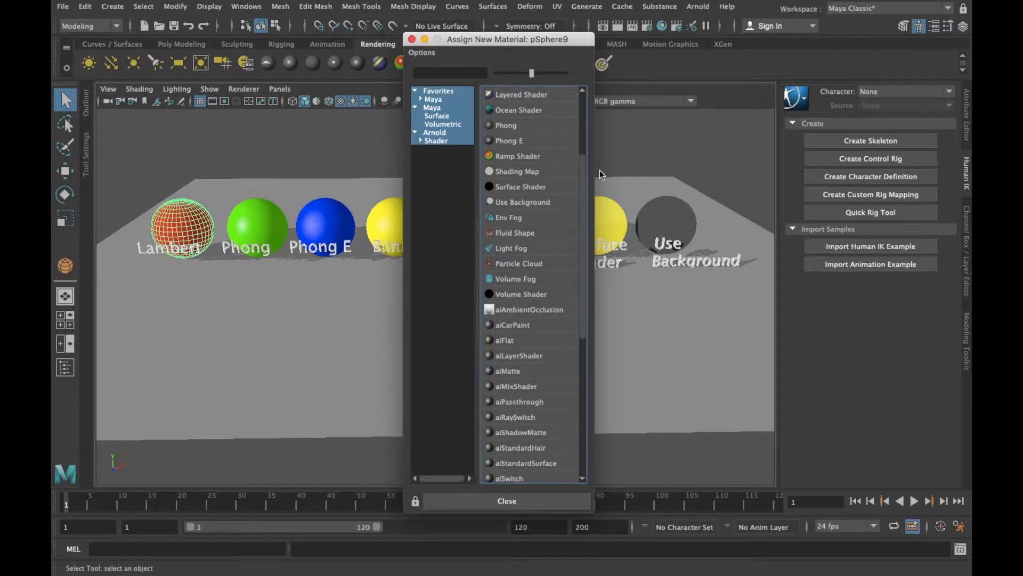
pyautogui.moveTo(584, 171); pyautogui.dragTo(588, 101)
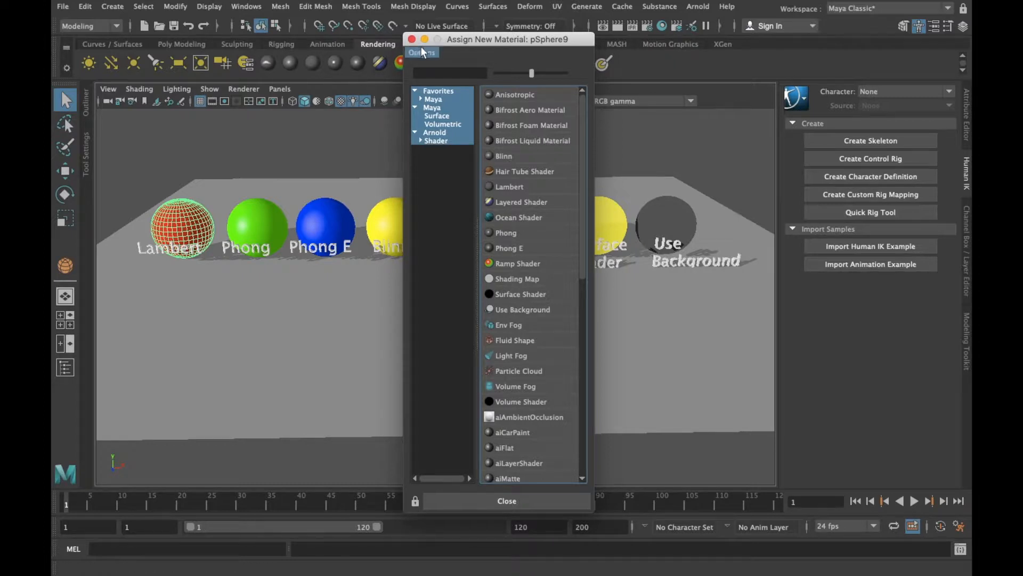
pyautogui.click(430, 198)
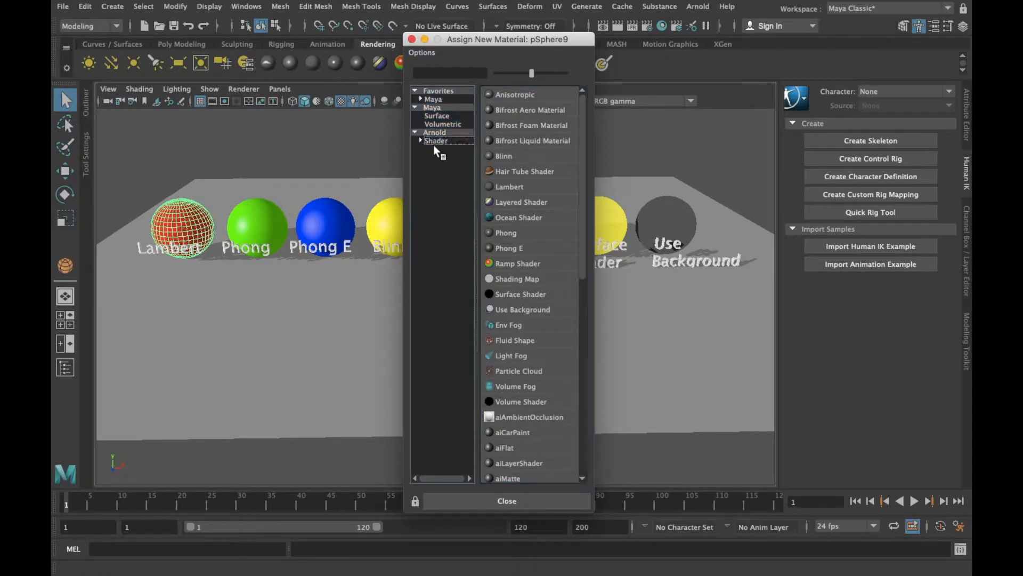
pyautogui.click(434, 100)
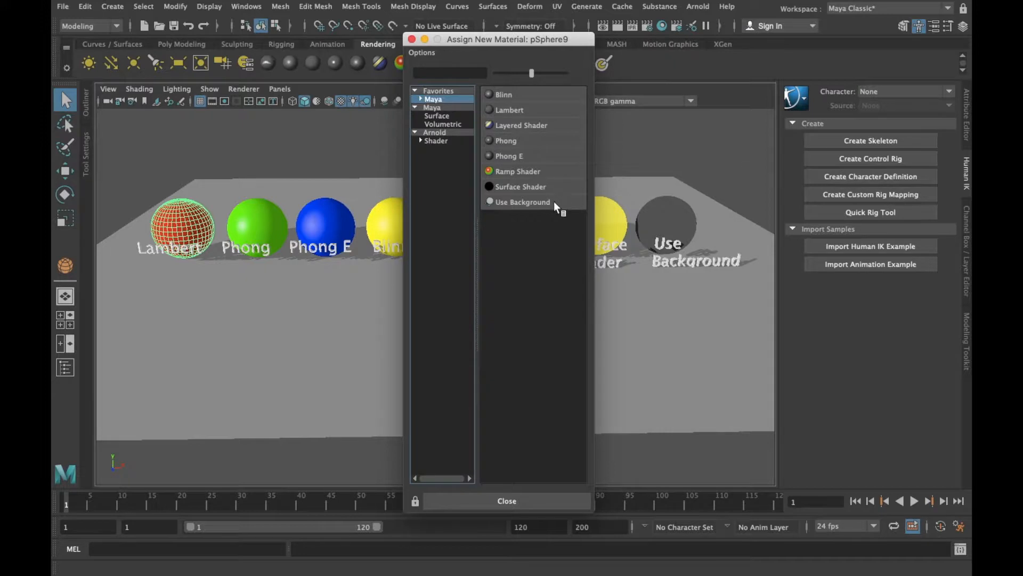
pyautogui.moveTo(462, 37); pyautogui.dragTo(561, 88)
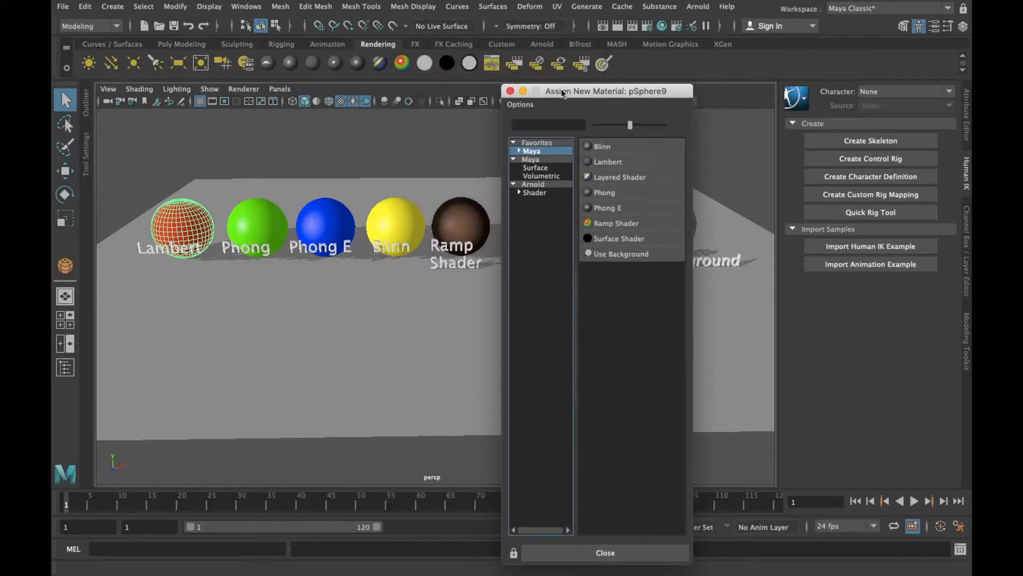
pyautogui.click(510, 91)
# Start a new scene without saving the changes to Materiales_1.mb
pyautogui.click(371, 164)
pyautogui.press('a')
pyautogui.keyDown('alt'); pyautogui.moveTo(349, 168); pyautogui.dragTo(416, 183); pyautogui.keyUp('alt')
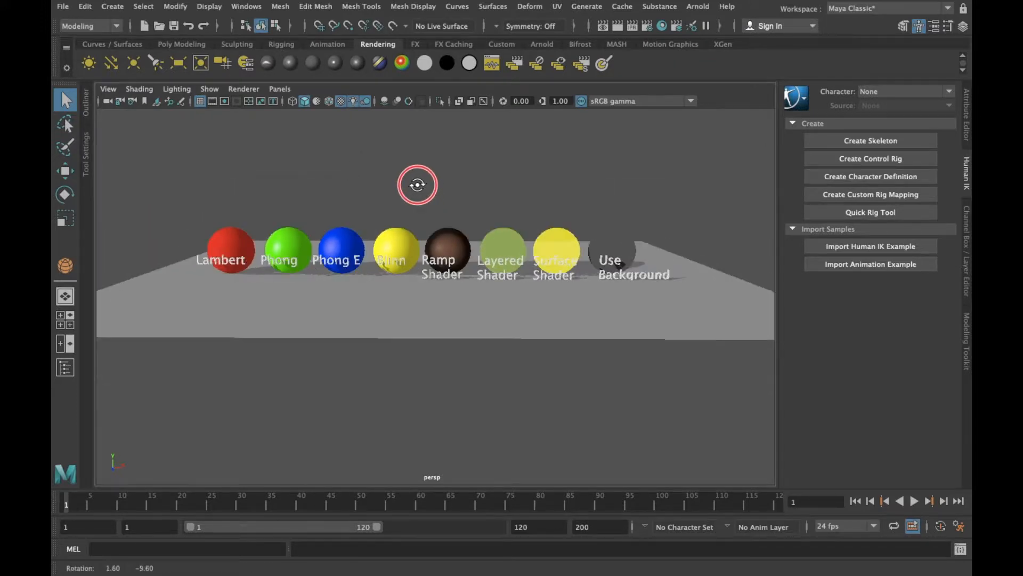
pyautogui.click(63, 7)
pyautogui.click(73, 26)
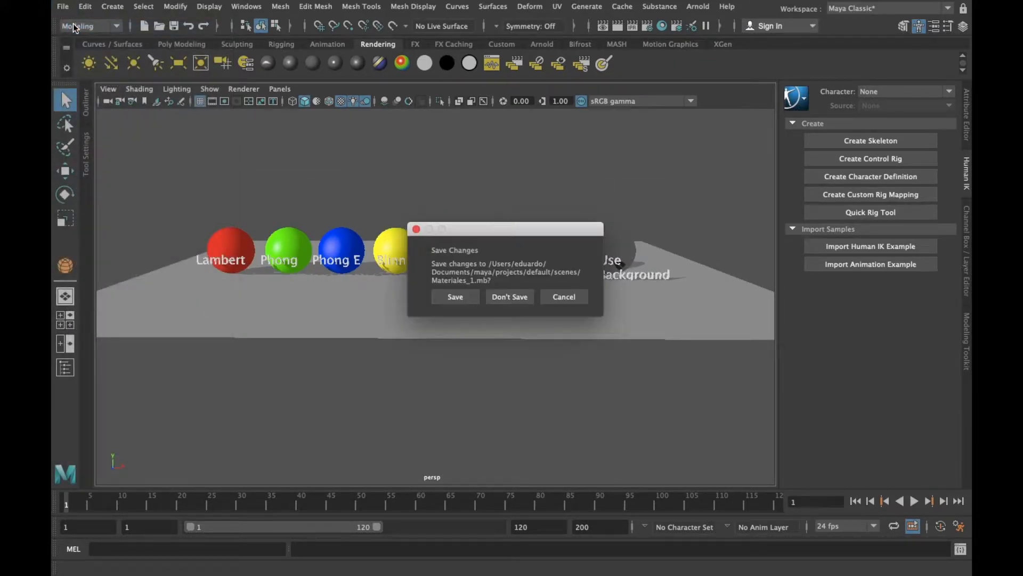
pyautogui.click(508, 298)
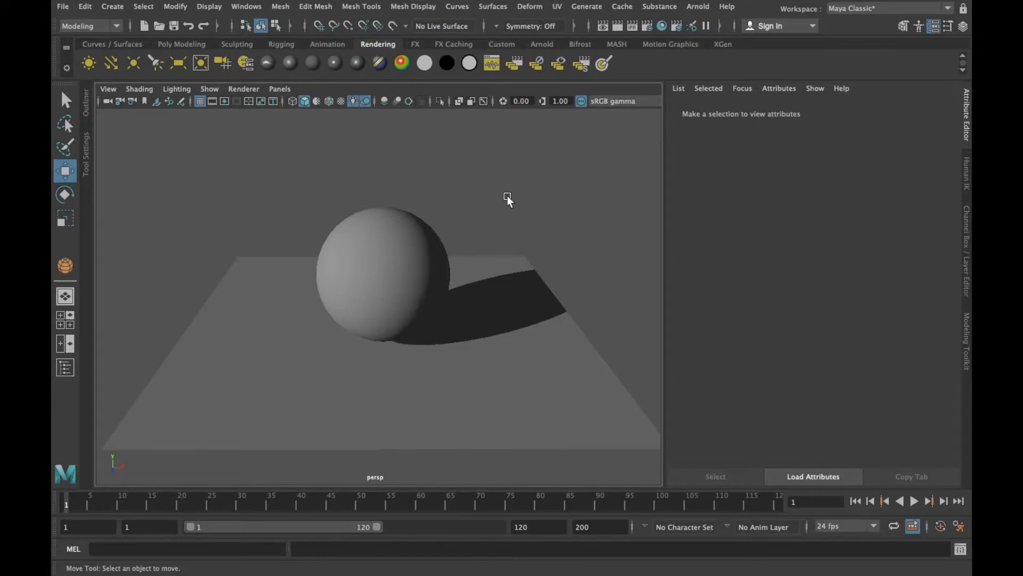
# Slightly lighten the color of the sphere's lambert1 material
pyautogui.click(428, 232)
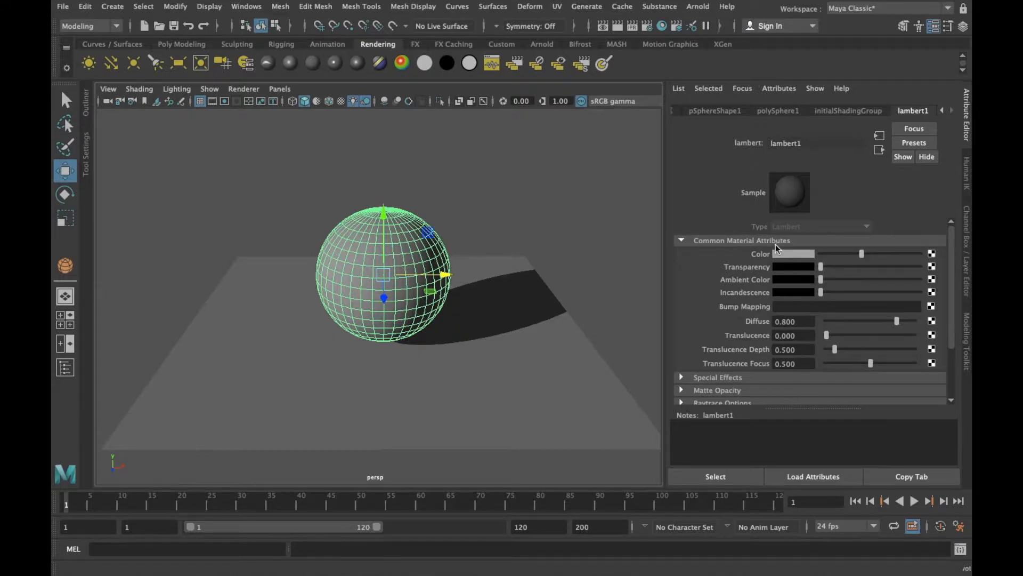
pyautogui.click(862, 255)
pyautogui.moveTo(862, 255)
pyautogui.mouseDown()
pyautogui.moveTo(839, 261)
pyautogui.moveTo(866, 255)
pyautogui.mouseUp()
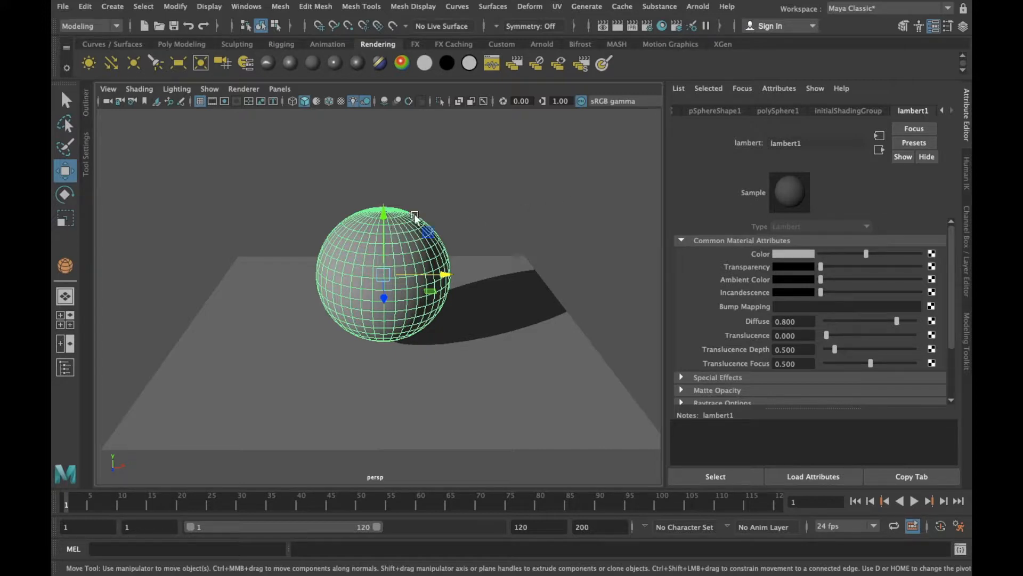
# Assign a new Phong material to the sphere
pyautogui.click(445, 187)
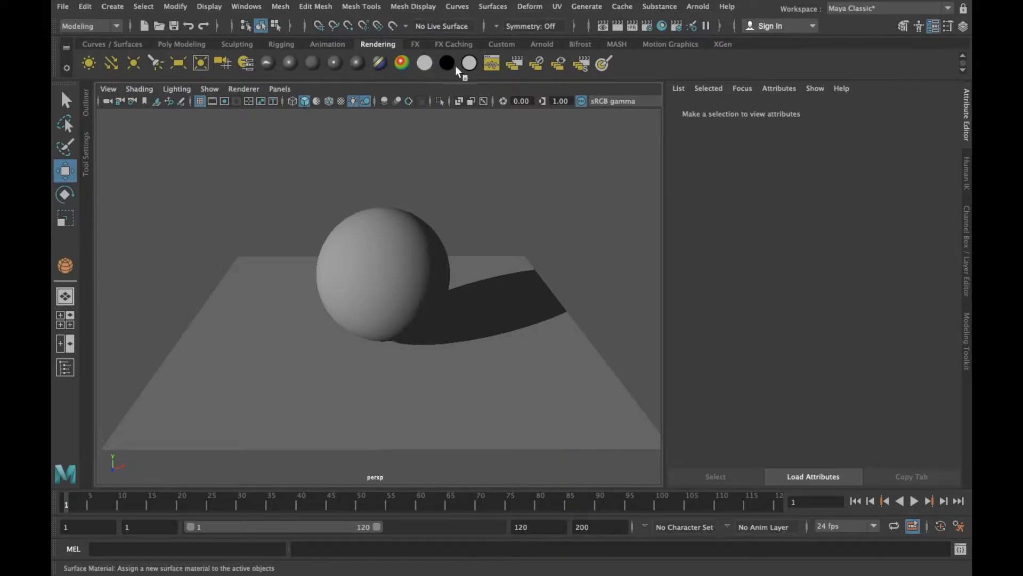
pyautogui.click(404, 238)
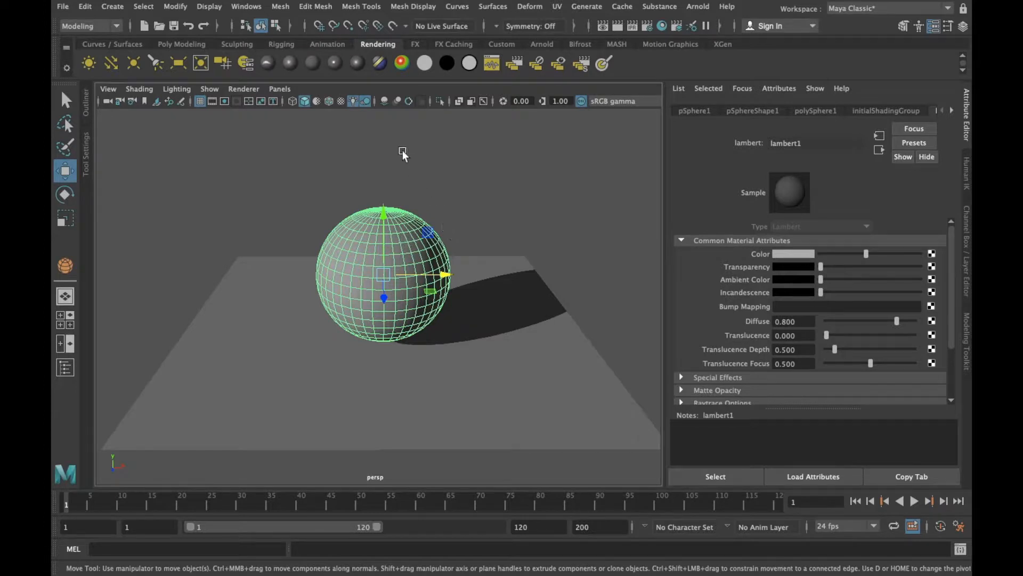
pyautogui.click(339, 62)
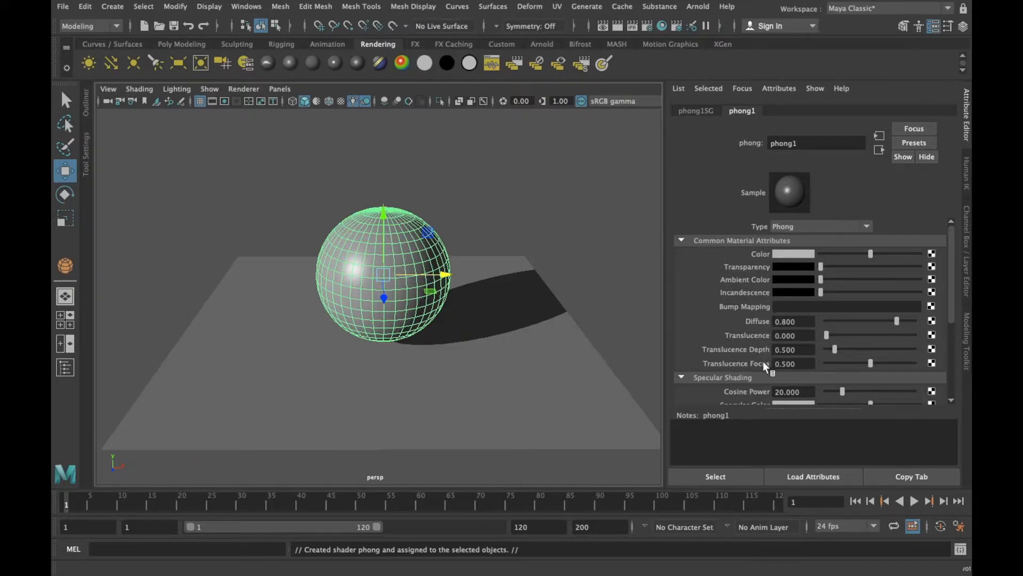
# Examine the Phong material's Specular Shading, Special Effects, Matte Opacity and Raytrace Options attributes, collapsing the last three sections again
pyautogui.scroll(-4, 765, 360)
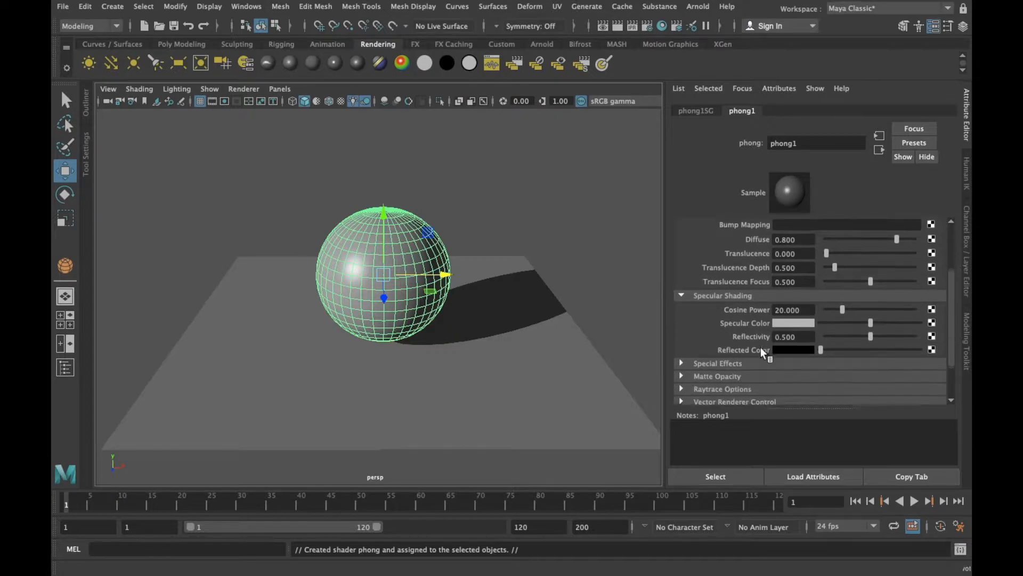
pyautogui.scroll(-1, 757, 349)
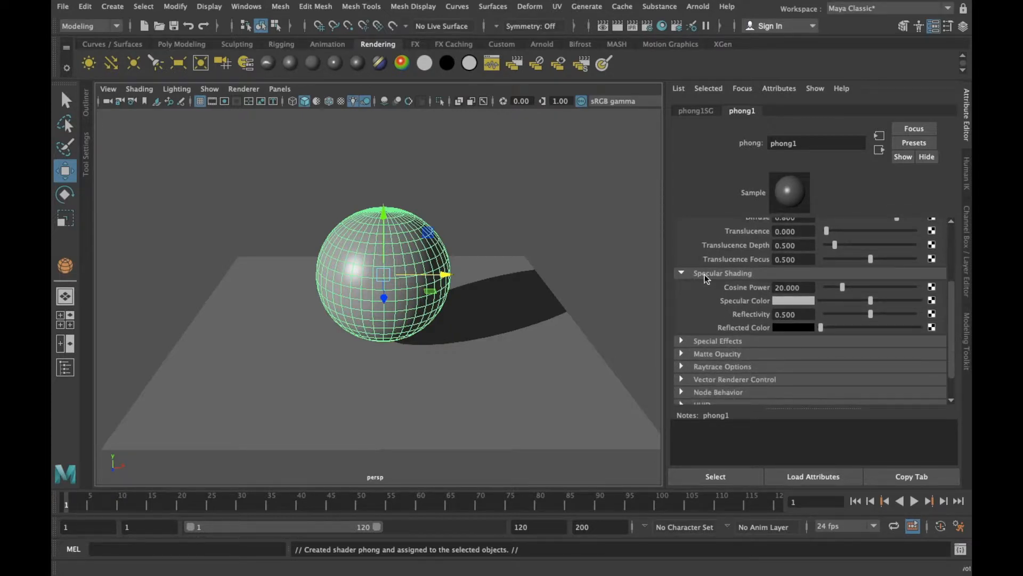
pyautogui.scroll(-1, 712, 277)
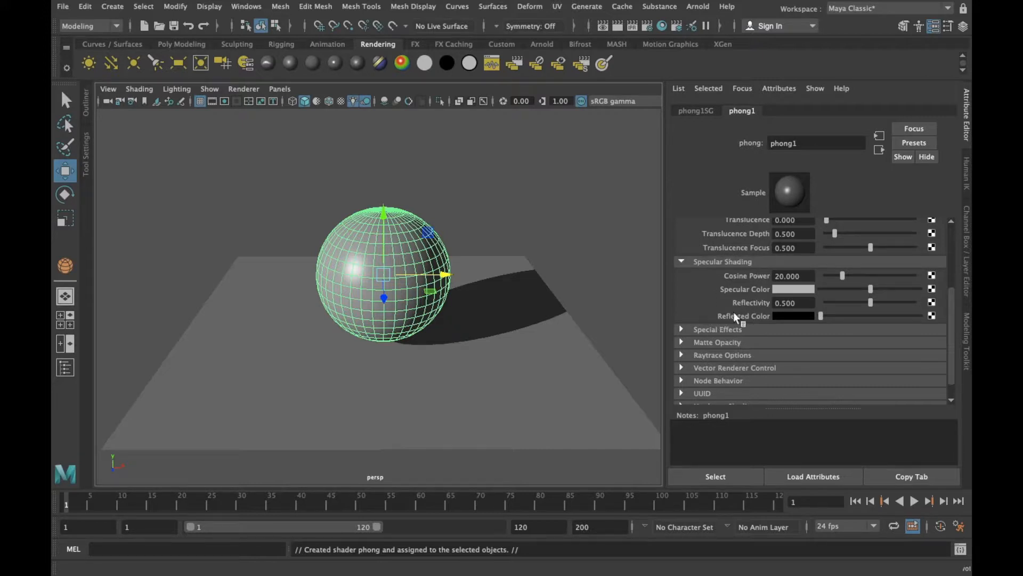
pyautogui.click(689, 329)
pyautogui.scroll(-3, 686, 322)
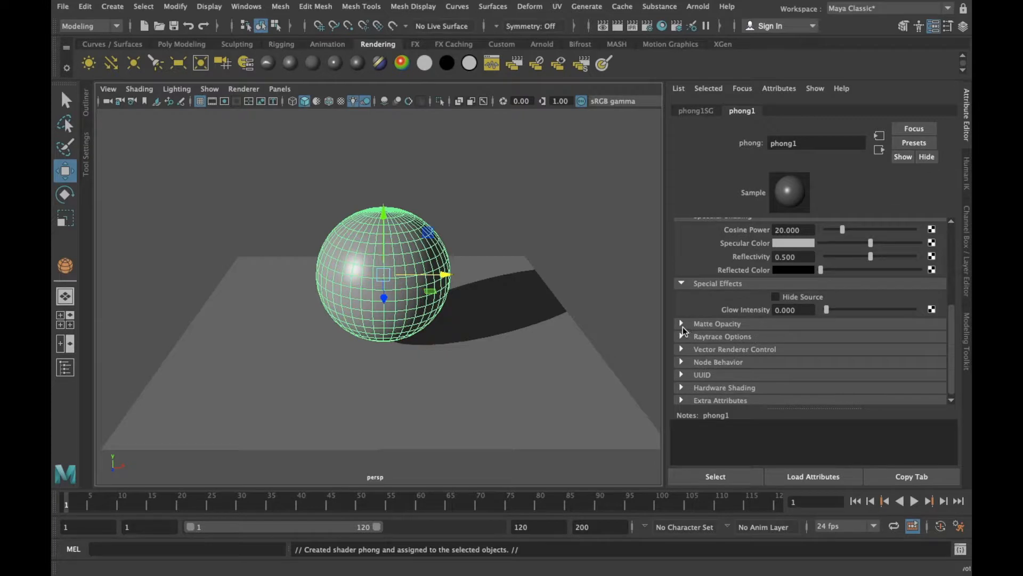
pyautogui.click(682, 329)
pyautogui.scroll(-1, 773, 299)
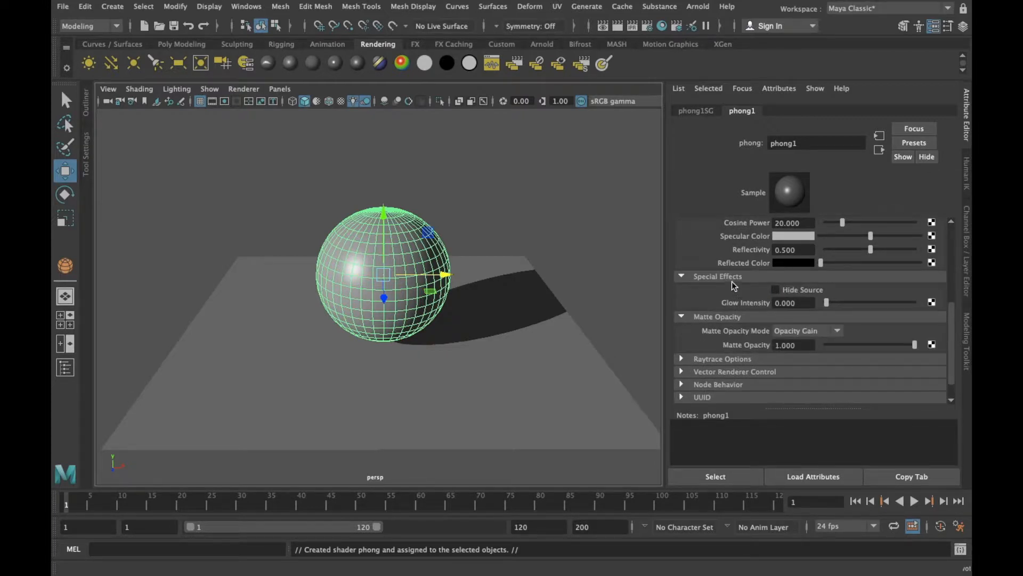
pyautogui.scroll(-1, 750, 318)
pyautogui.scroll(-1, 730, 283)
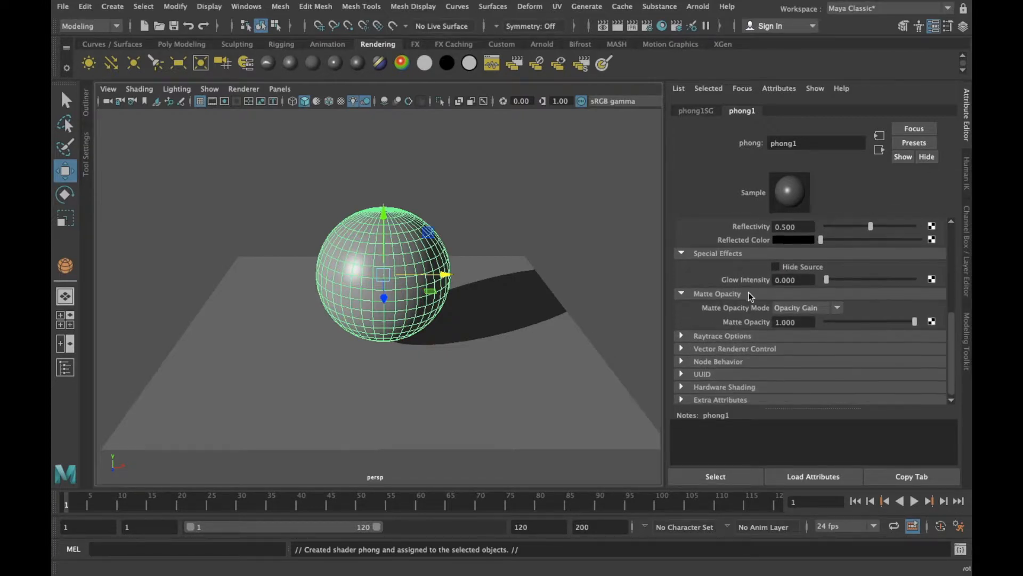
pyautogui.scroll(-1, 708, 325)
pyautogui.click(680, 333)
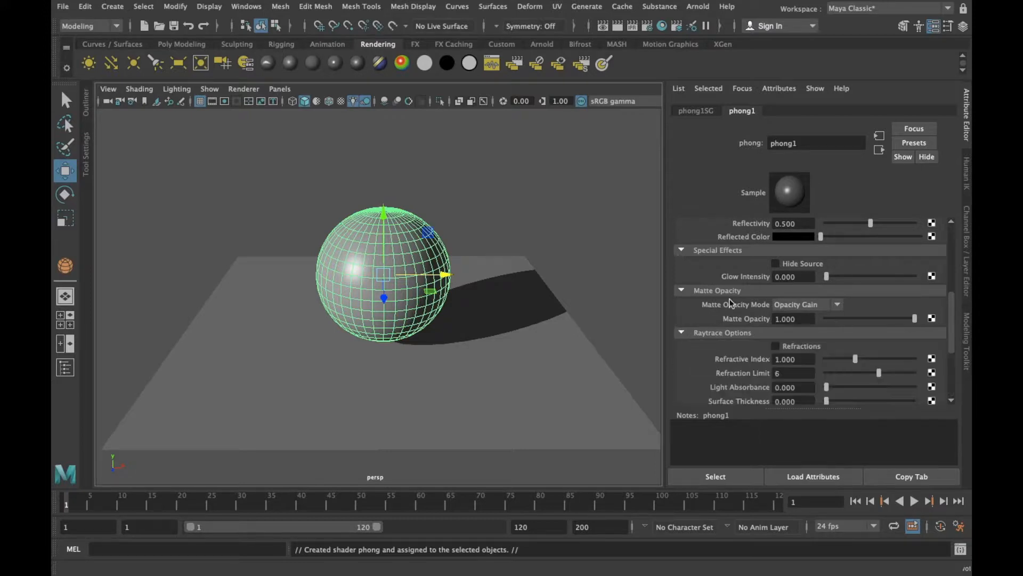
pyautogui.click(684, 250)
pyautogui.click(683, 263)
pyautogui.click(683, 277)
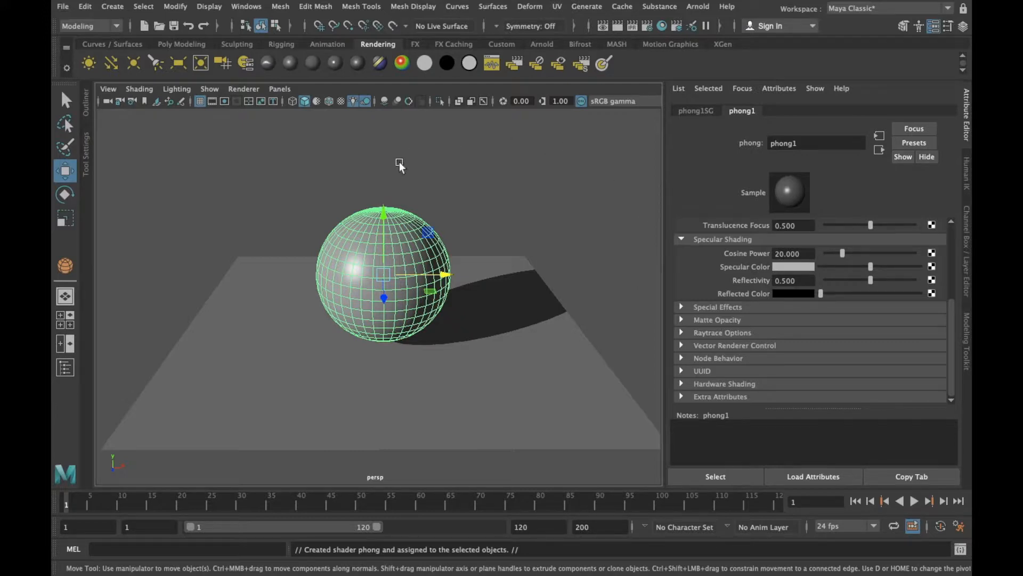
# Adjust the brightness of the Phong material's color, trying a dark gray and settling on a light gray
pyautogui.scroll(3, 875, 270)
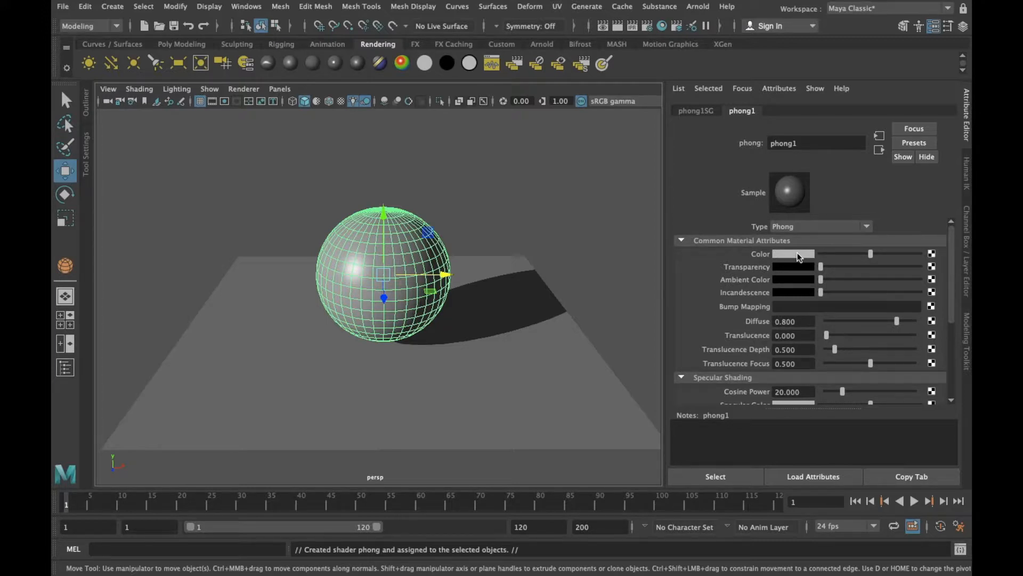
pyautogui.moveTo(870, 254); pyautogui.dragTo(837, 254)
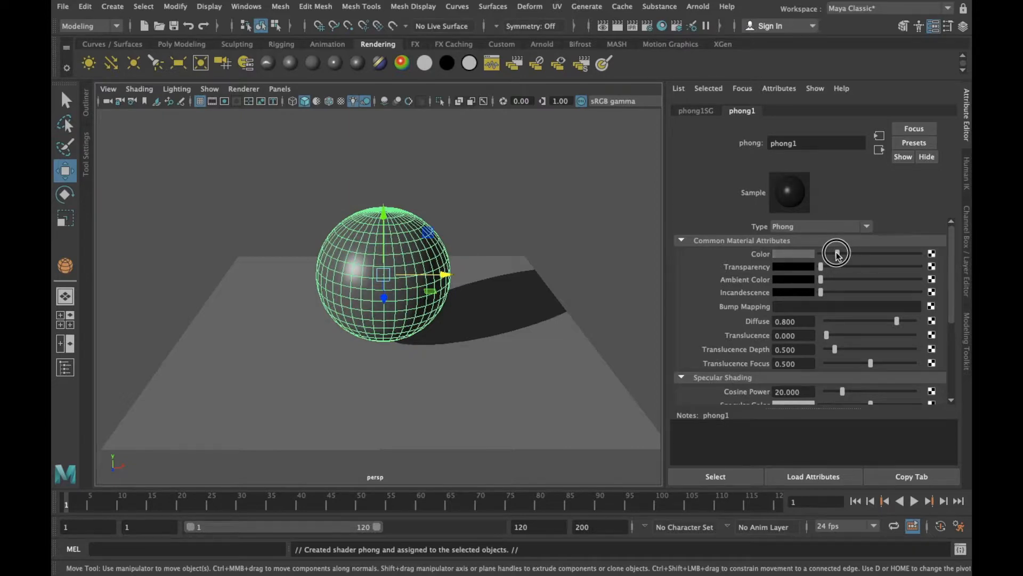
pyautogui.scroll(6, 427, 256)
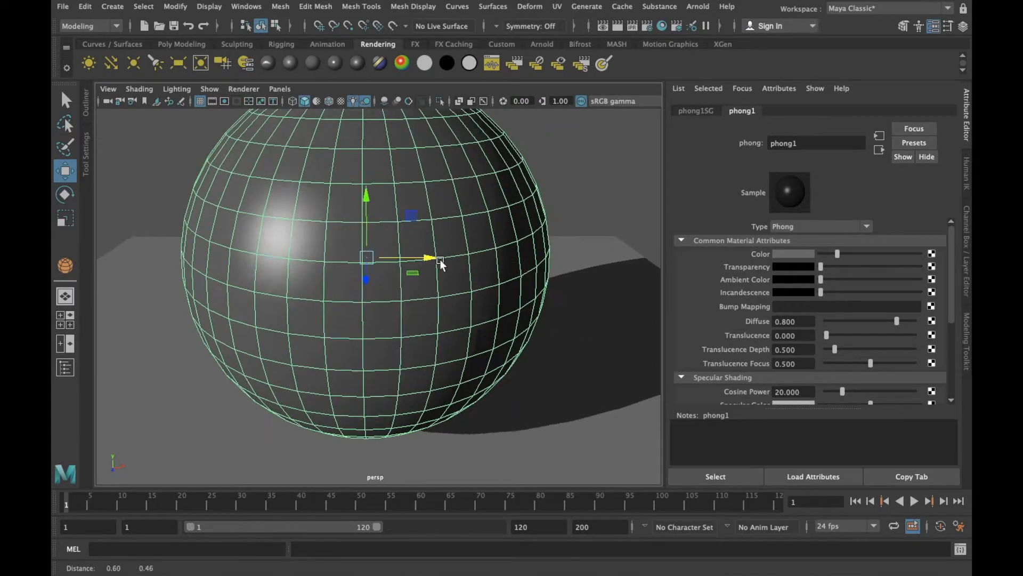
pyautogui.keyDown('alt'); pyautogui.moveTo(439, 260); pyautogui.dragTo(424, 289, button='middle'); pyautogui.keyUp('alt')
pyautogui.moveTo(836, 254); pyautogui.dragTo(891, 254)
pyautogui.keyDown('alt'); pyautogui.moveTo(587, 276); pyautogui.dragTo(590, 270); pyautogui.keyUp('alt')
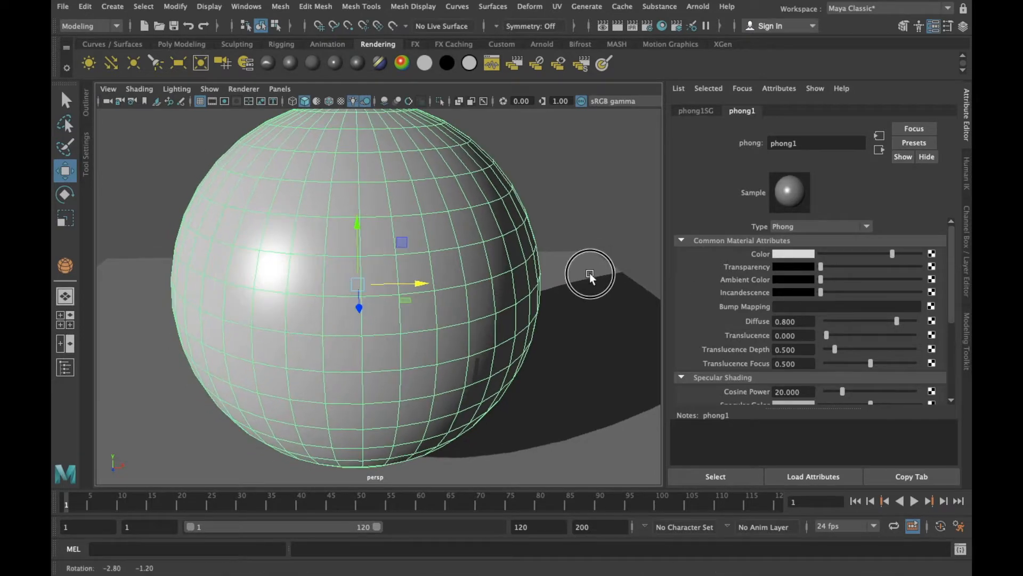
pyautogui.moveTo(893, 256)
pyautogui.mouseDown()
pyautogui.moveTo(841, 254)
pyautogui.moveTo(883, 260)
pyautogui.mouseUp()
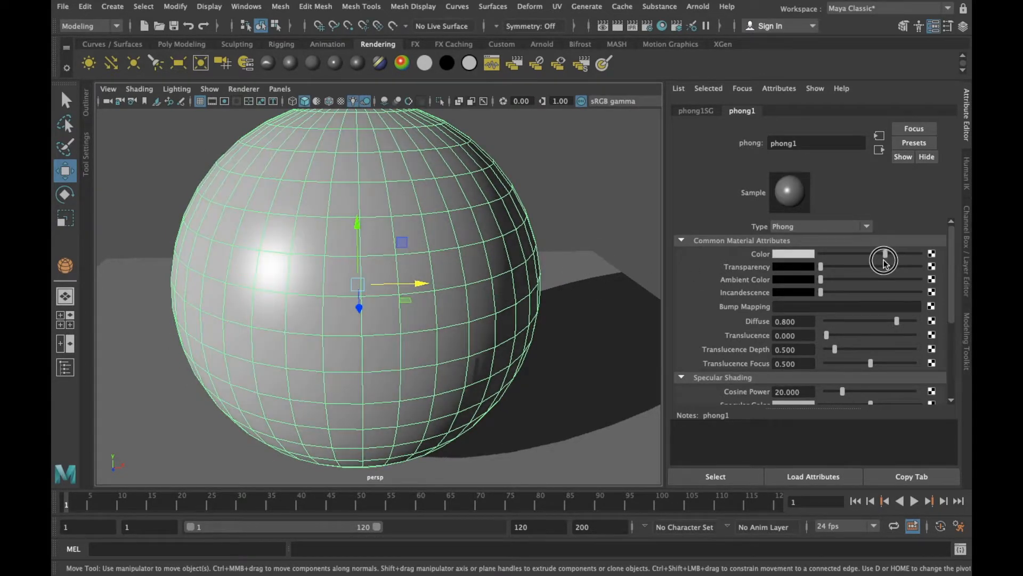
# Try the preset red, green, cyan and blue swatches as the Phong material's color
pyautogui.click(792, 254)
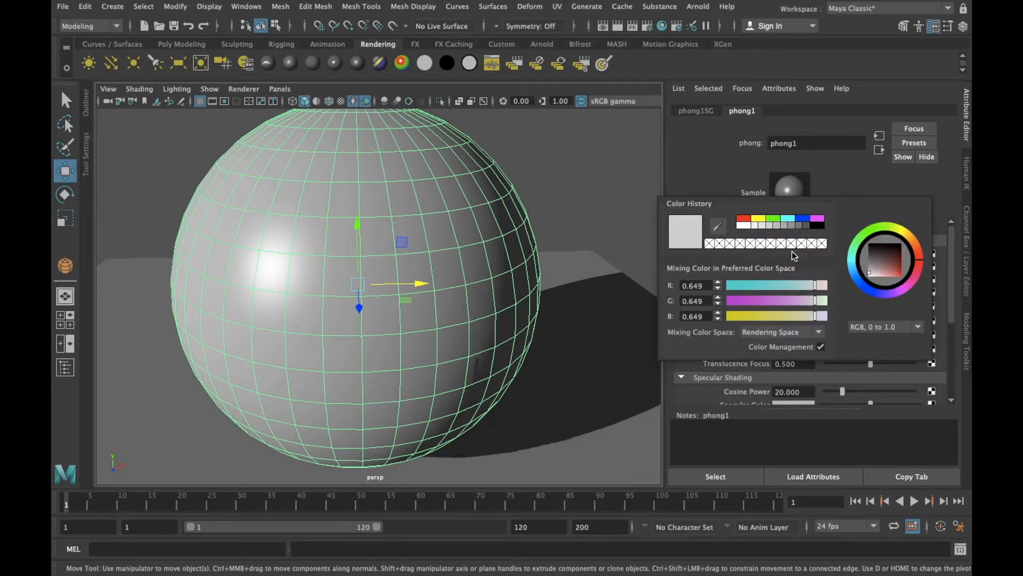
pyautogui.click(743, 218)
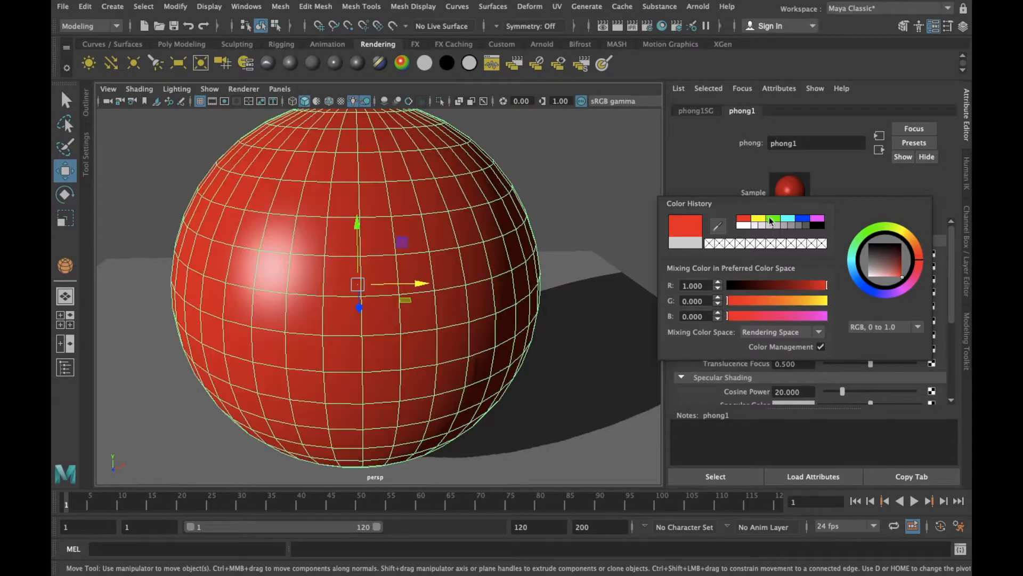
pyautogui.click(772, 218)
pyautogui.click(788, 218)
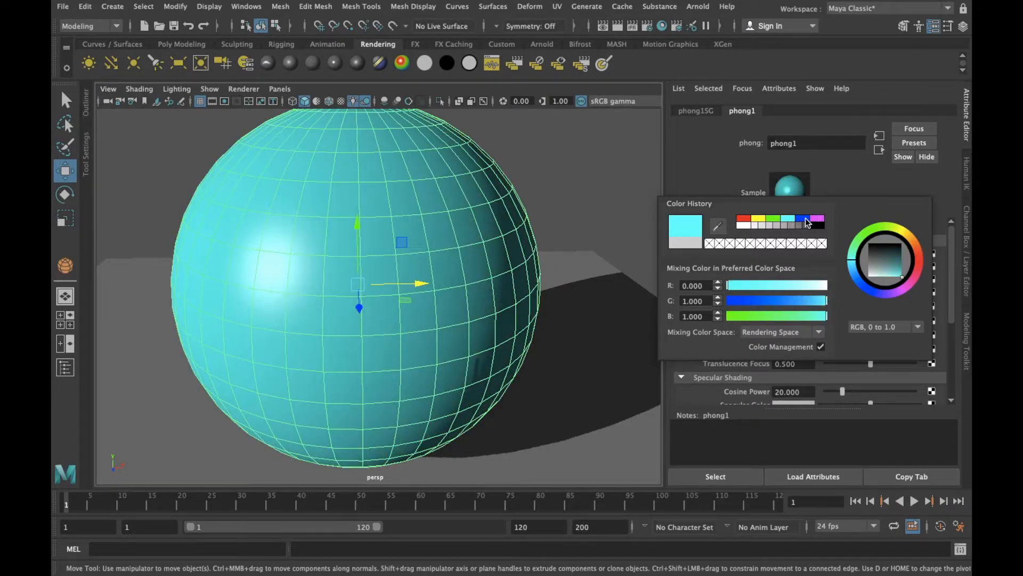
pyautogui.click(805, 219)
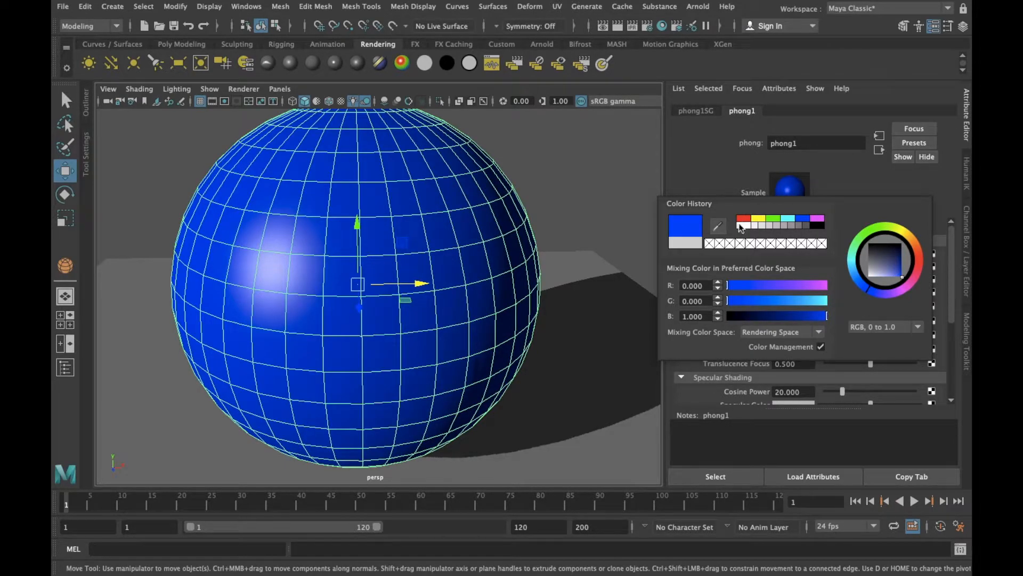
# Mix an olive Phong color with RGB values 0.369, 0.415 and 0.105
pyautogui.moveTo(747, 286); pyautogui.dragTo(802, 302)
pyautogui.click(814, 317)
pyautogui.click(763, 301)
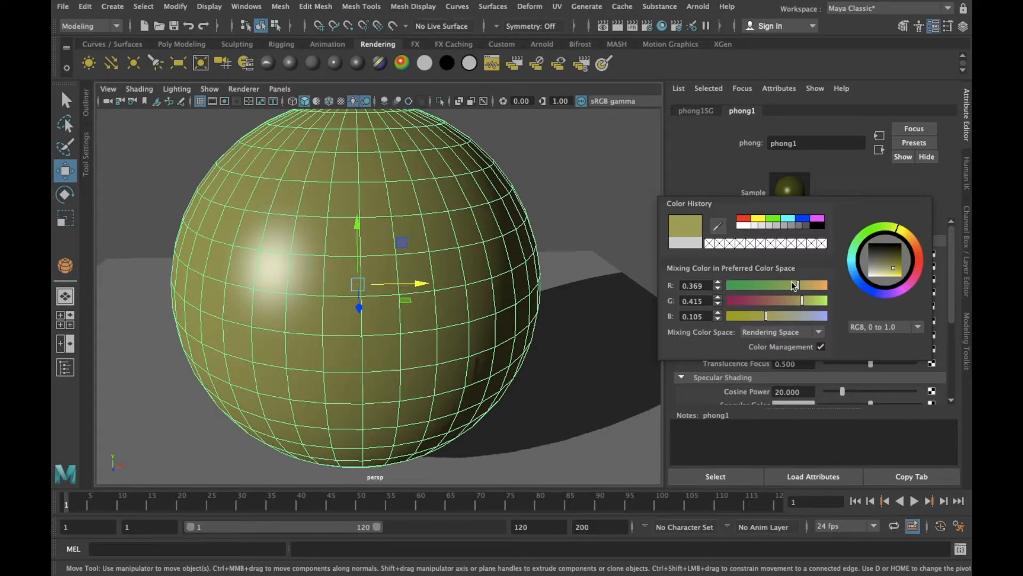
# Switch color mixing to HSV and set the Phong color to a muted blue with H 235.739, S 0.686 and V 0.334
pyautogui.click(883, 327)
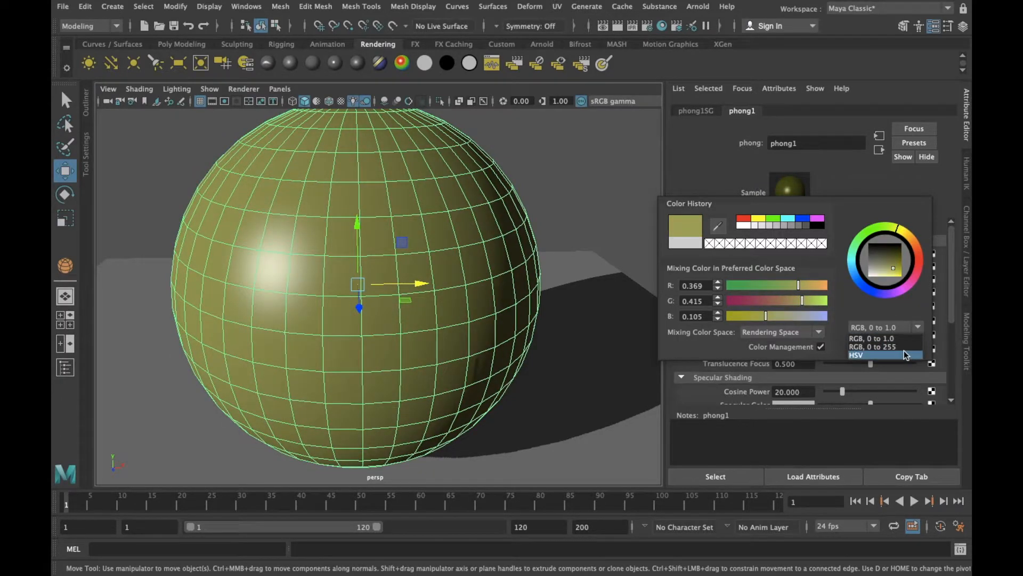
pyautogui.click(904, 354)
pyautogui.click(882, 253)
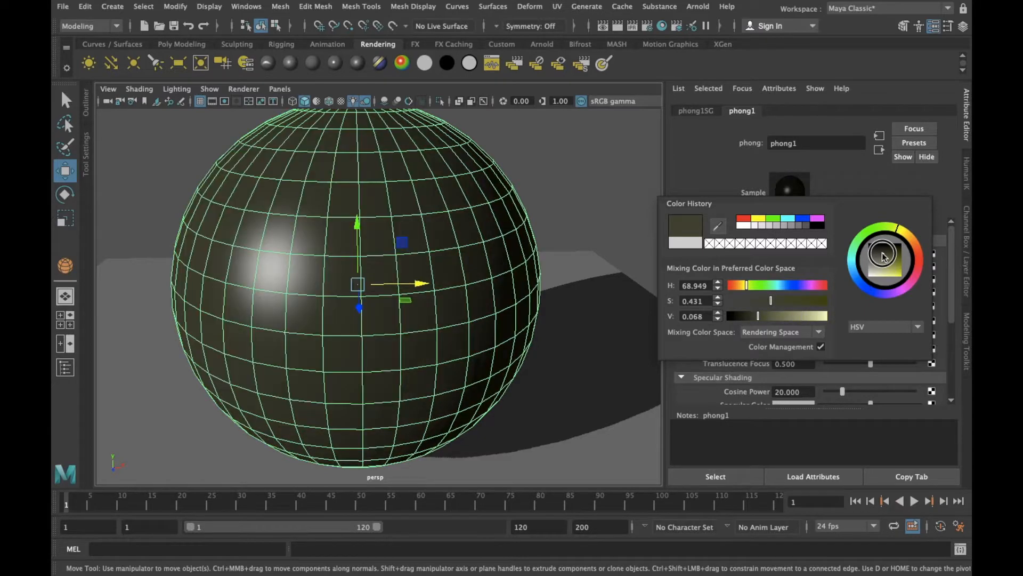
pyautogui.moveTo(883, 229); pyautogui.dragTo(893, 269)
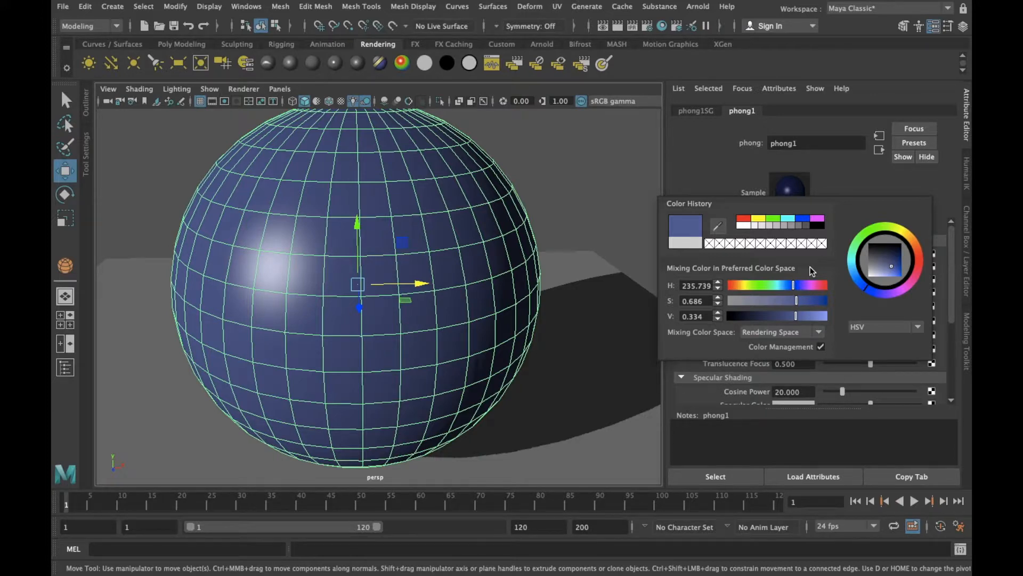
pyautogui.click(746, 174)
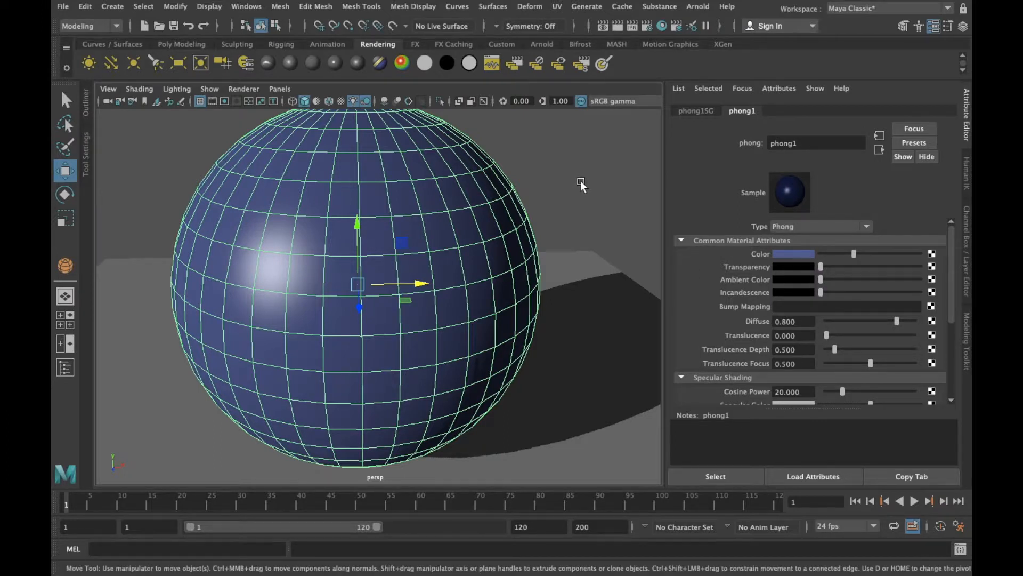
# Open the full color chooser for the Phong color and examine its Ring, Spectrum, Image and Blend modes
pyautogui.click(792, 252)
pyautogui.moveTo(410, 21); pyautogui.dragTo(501, 22)
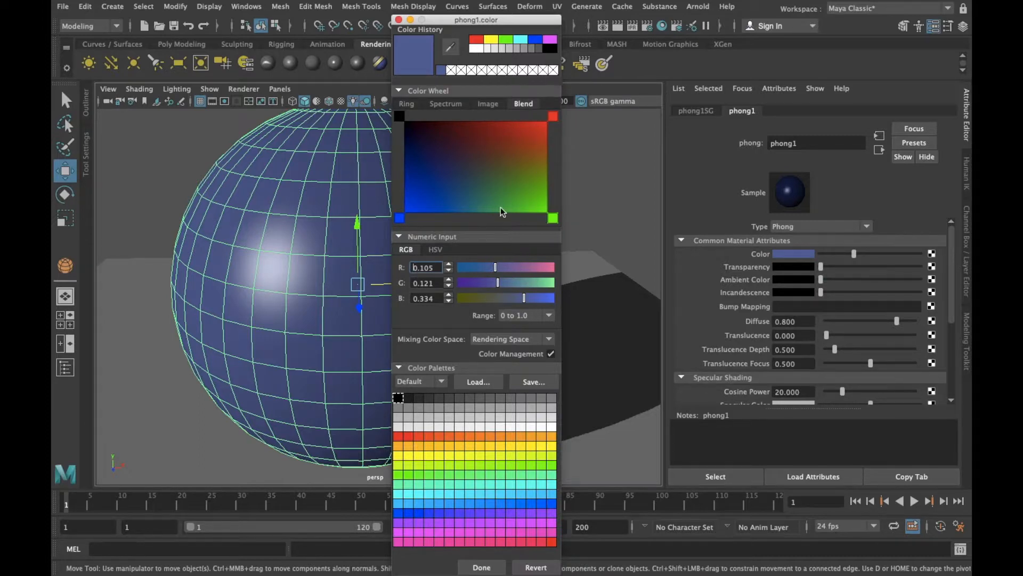
pyautogui.click(412, 105)
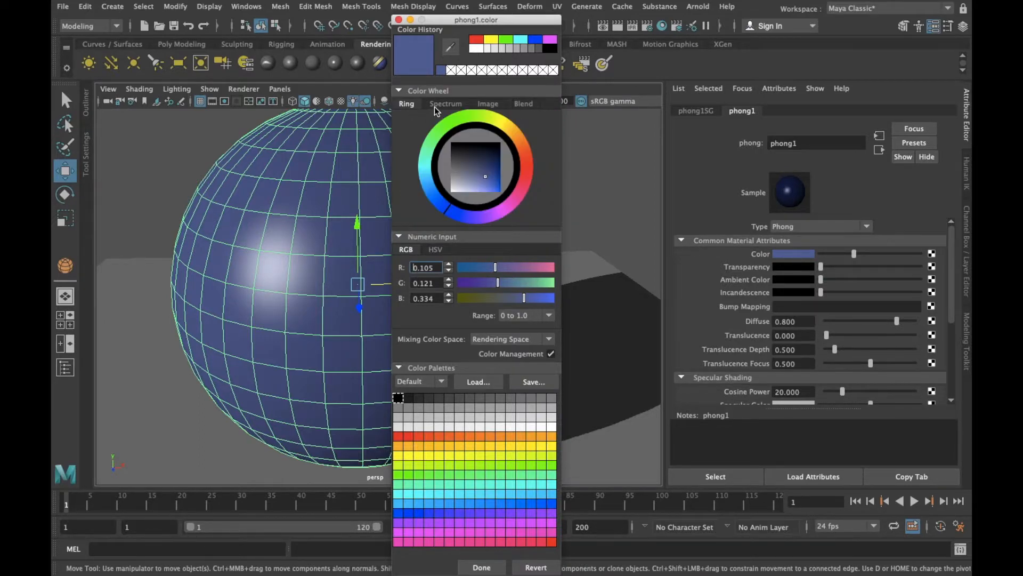
pyautogui.click(437, 104)
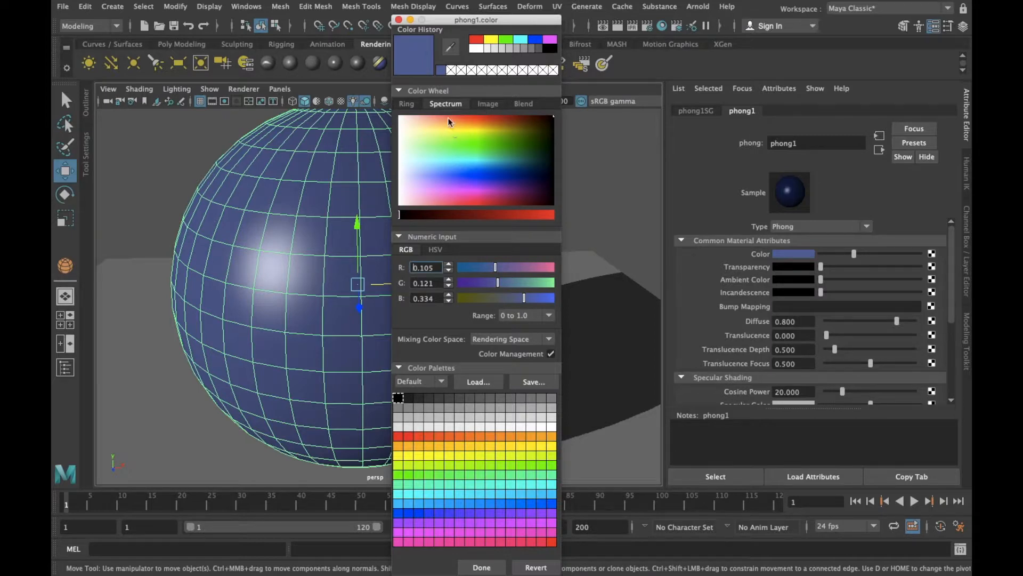
pyautogui.click(488, 104)
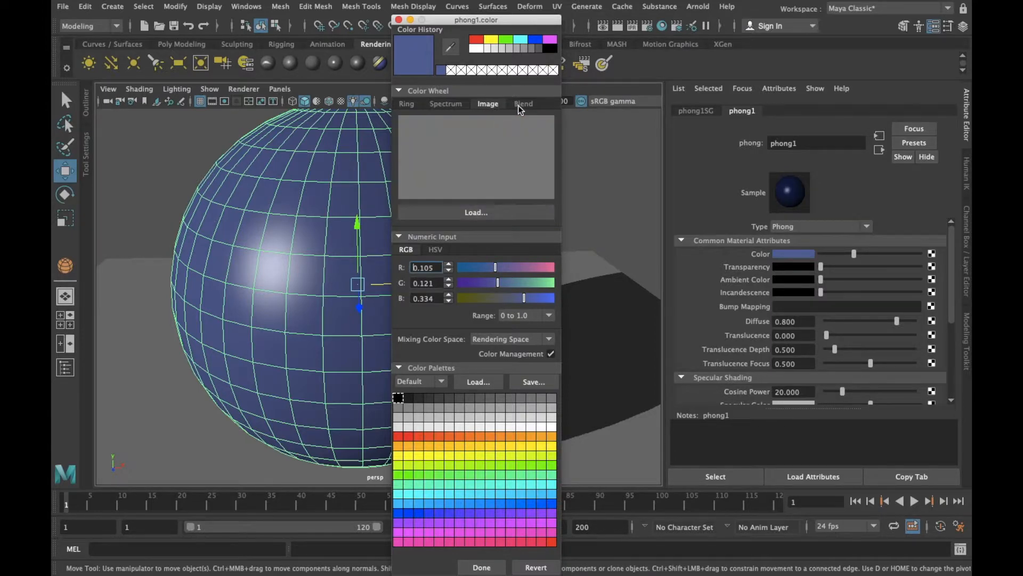
pyautogui.click(519, 104)
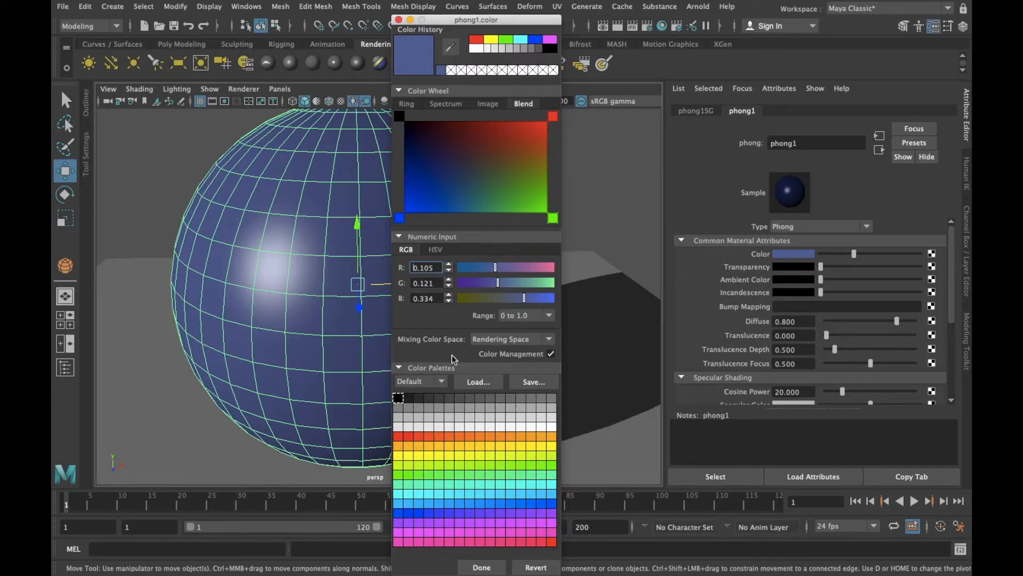
# Try a palette orange with RGB 1.000, 0.312, 0.000 as the Phong color, closing the chooser without accepting it
pyautogui.click(510, 436)
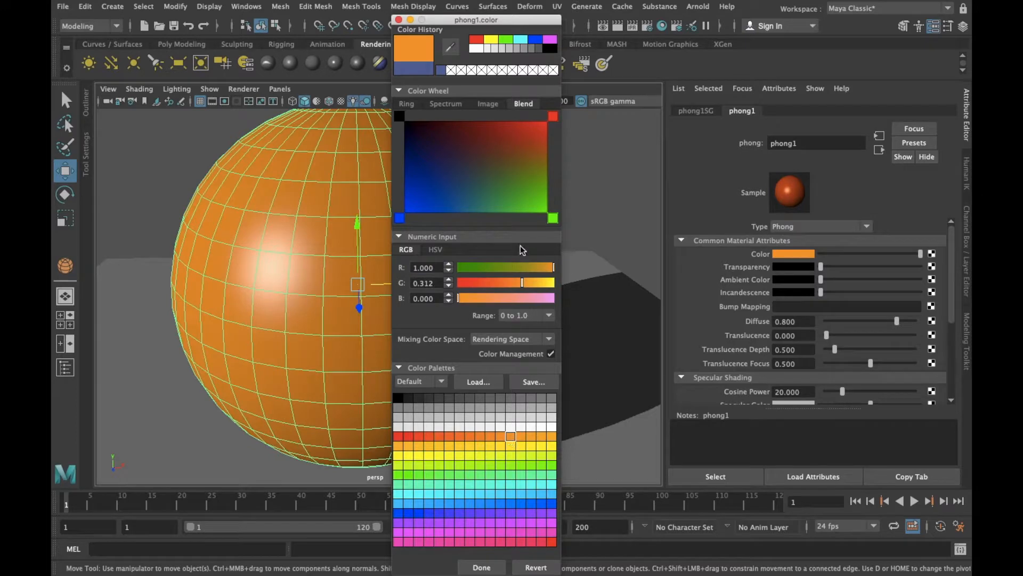
pyautogui.moveTo(493, 26); pyautogui.dragTo(662, 12)
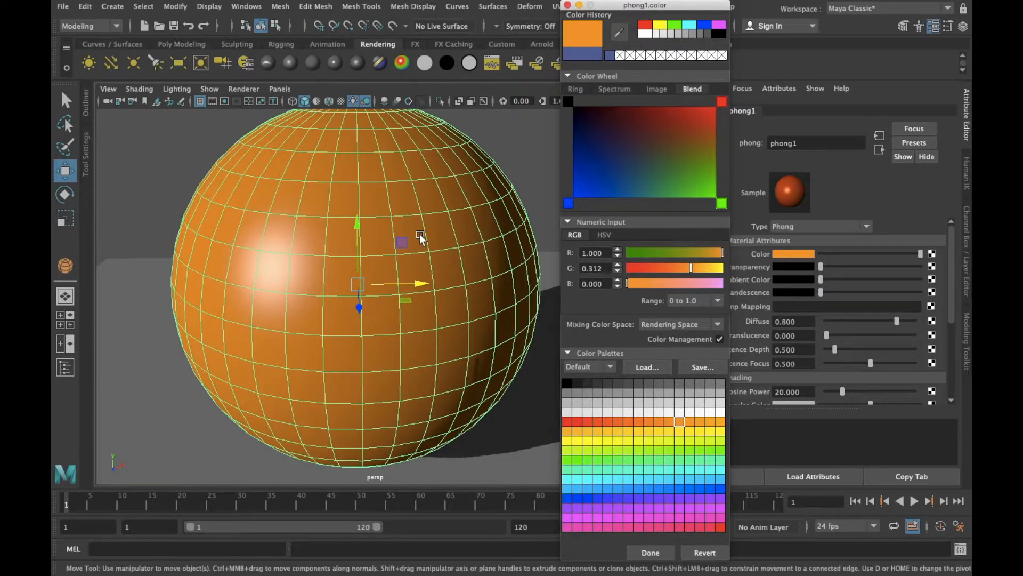
pyautogui.click(567, 6)
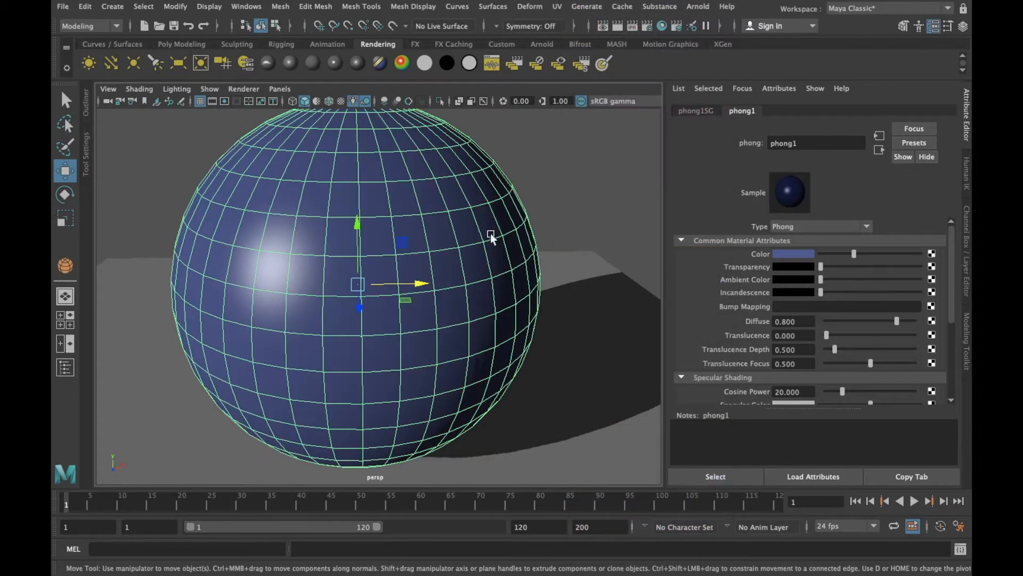
# Set the Phong color to the palette orange with RGB 1.000, 0.375, 0.000 and accept it
pyautogui.click(785, 254)
pyautogui.click(697, 432)
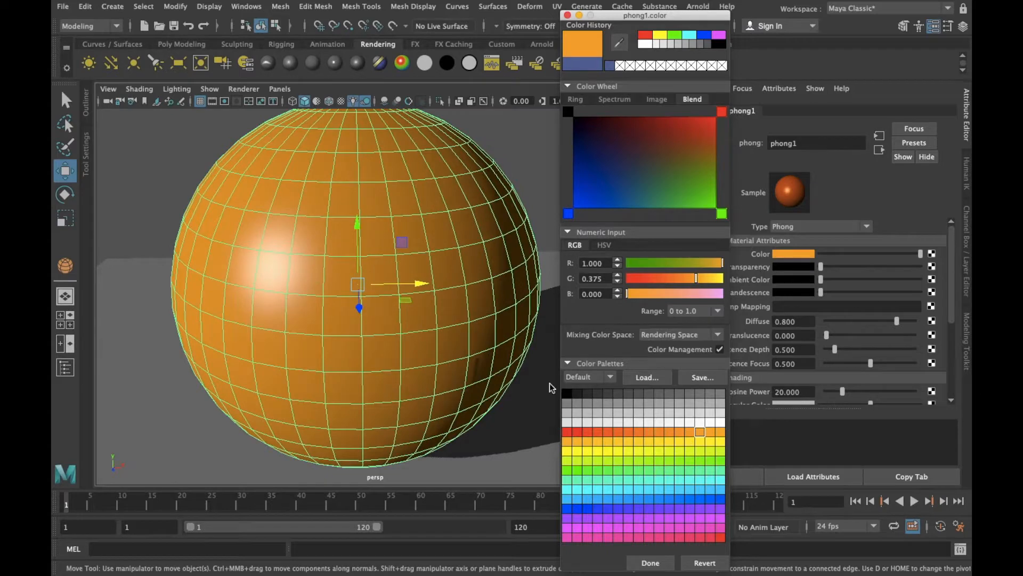
pyautogui.click(665, 565)
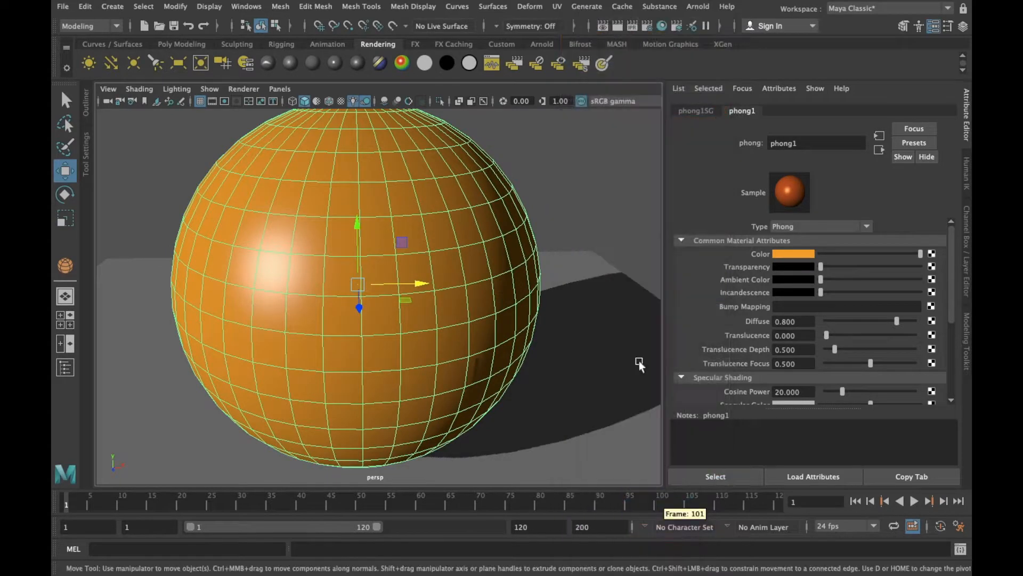
# Raise the Phong material's transparency to a light gray and view the see-through sphere
pyautogui.scroll(-5, 404, 248)
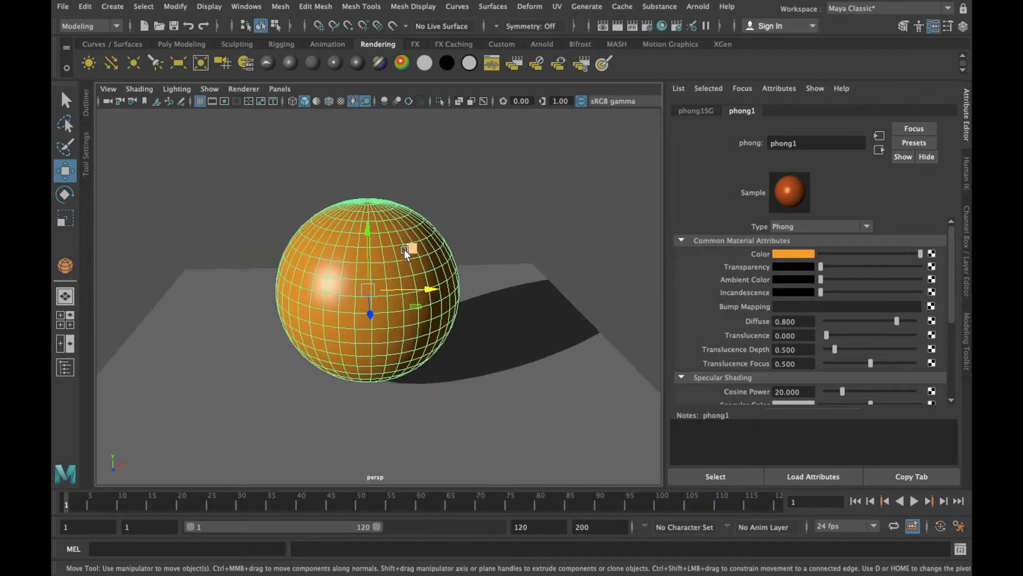
pyautogui.scroll(3, 533, 267)
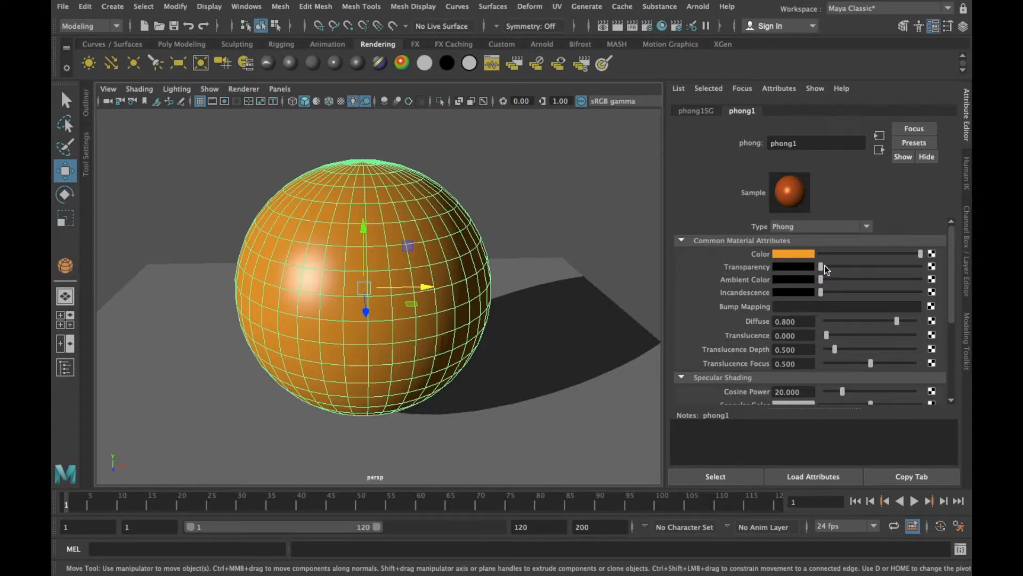
pyautogui.moveTo(823, 265); pyautogui.dragTo(884, 265)
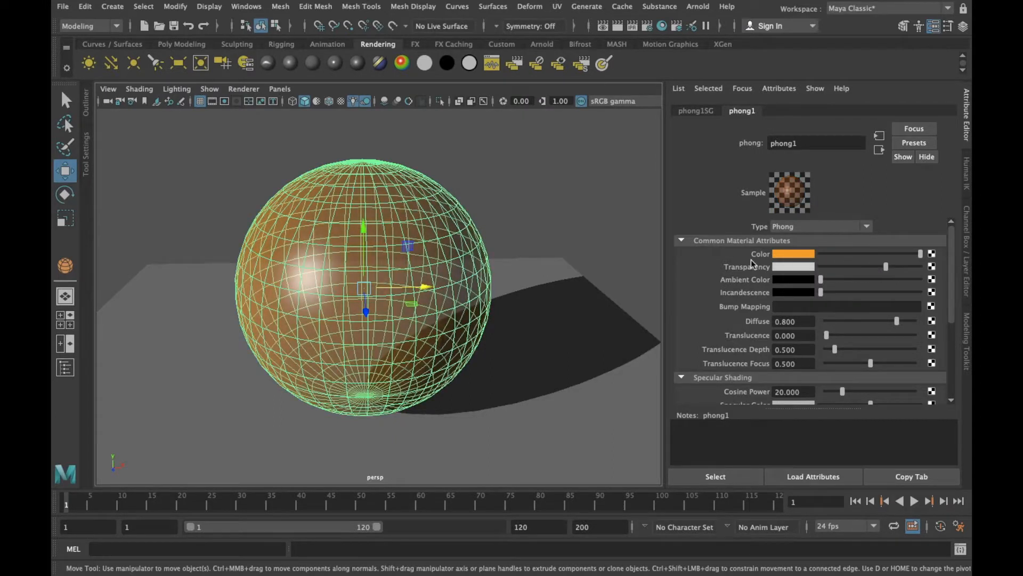
pyautogui.click(554, 261)
pyautogui.keyDown('alt'); pyautogui.moveTo(558, 263); pyautogui.dragTo(555, 229); pyautogui.keyUp('alt')
pyautogui.click(418, 219)
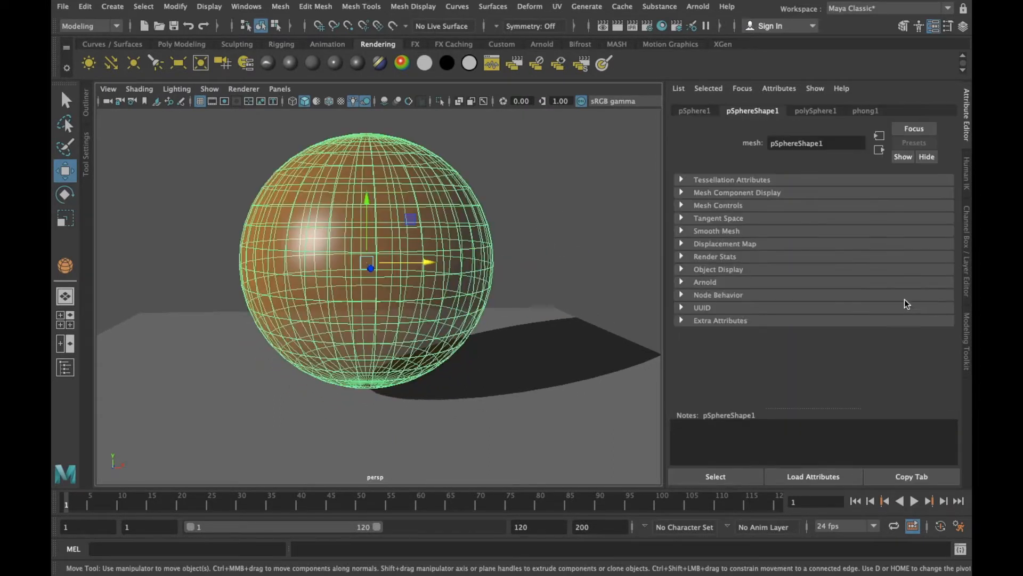
# Raise the Phong material's ambient color to a light gray and increase its incandescence
pyautogui.click(865, 111)
pyautogui.moveTo(820, 279); pyautogui.dragTo(882, 279)
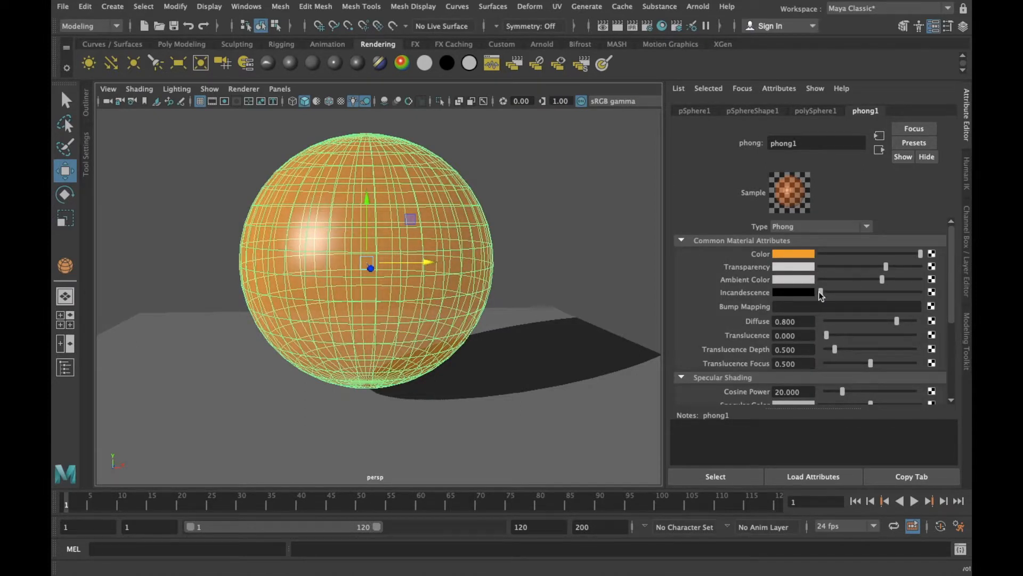
pyautogui.moveTo(820, 292); pyautogui.dragTo(860, 292)
# Reset the Phong's incandescence and transparency to black, set the ambient color to medium gray and lower the diffuse to 0.044
pyautogui.moveTo(889, 322); pyautogui.dragTo(830, 293)
pyautogui.moveTo(891, 268); pyautogui.dragTo(854, 281)
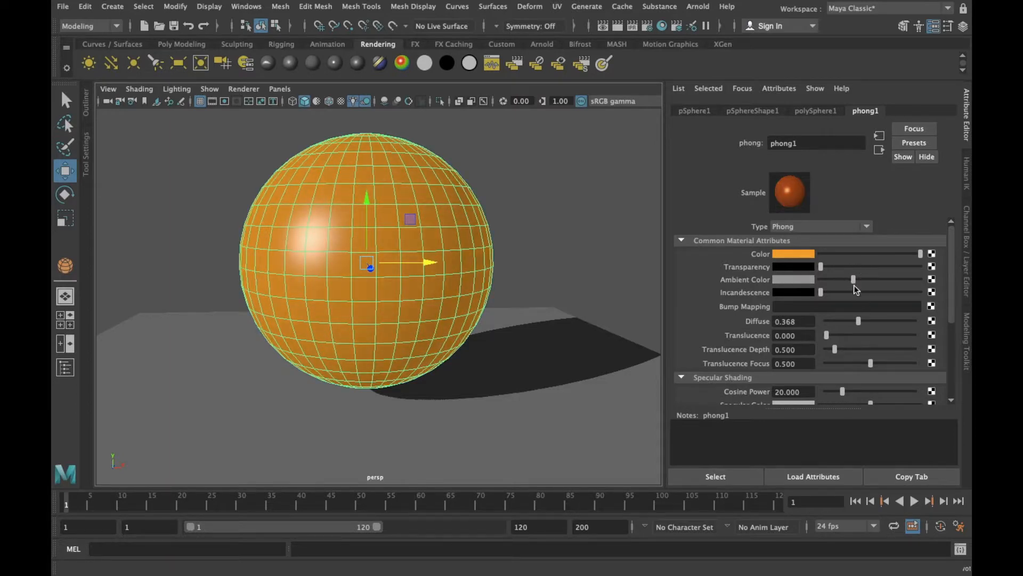
pyautogui.moveTo(859, 322)
pyautogui.mouseDown()
pyautogui.moveTo(903, 321)
pyautogui.moveTo(830, 321)
pyautogui.moveTo(887, 343)
pyautogui.moveTo(827, 343)
pyautogui.mouseUp()
# Set the Phong's cosine power to 29.382, specular color to white and reflectivity to 1.000, and slightly lighten the reflected color
pyautogui.scroll(-3, 798, 329)
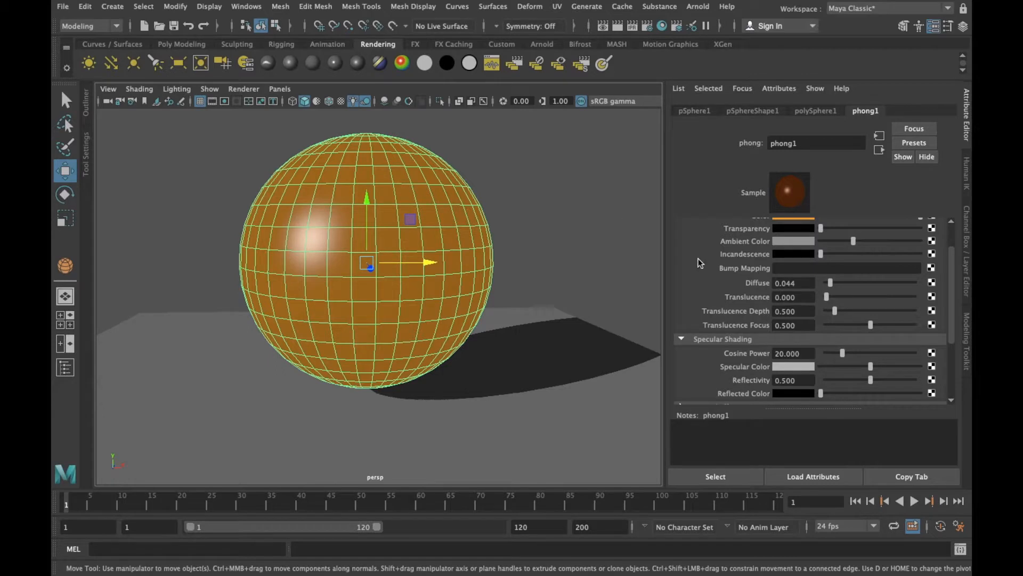
pyautogui.moveTo(846, 353); pyautogui.dragTo(914, 380)
pyautogui.moveTo(821, 393)
pyautogui.mouseDown()
pyautogui.moveTo(858, 392)
pyautogui.moveTo(816, 393)
pyautogui.mouseUp()
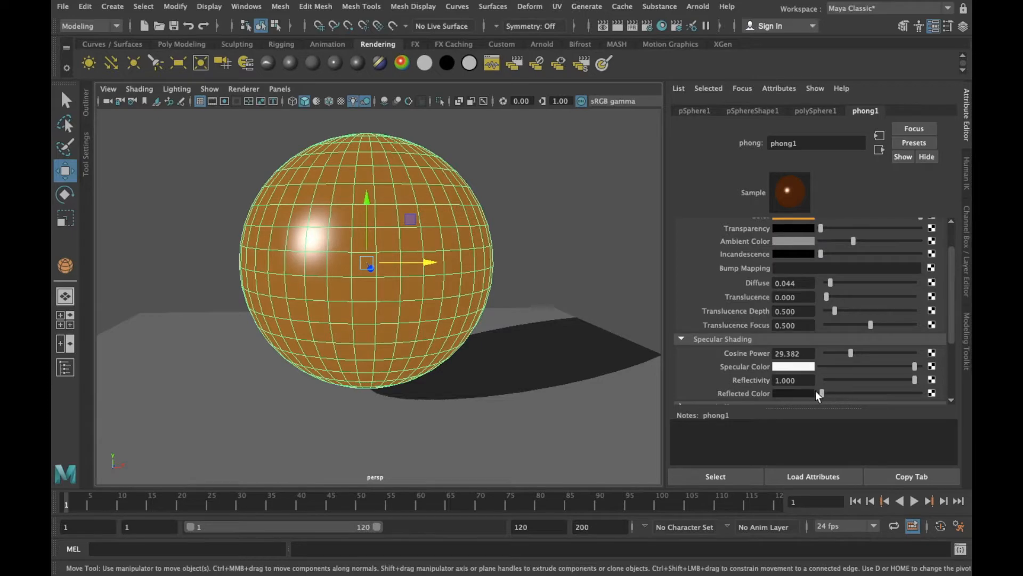
# Inspect the sphere's Phong shading and highlight in the viewport from different distances and angles
pyautogui.scroll(-4, 527, 293)
pyautogui.keyDown('alt'); pyautogui.moveTo(546, 288); pyautogui.dragTo(546, 271); pyautogui.keyUp('alt')
pyautogui.click(527, 233)
pyautogui.keyDown('alt'); pyautogui.moveTo(527, 233); pyautogui.dragTo(509, 232); pyautogui.keyUp('alt')
pyautogui.click(459, 248)
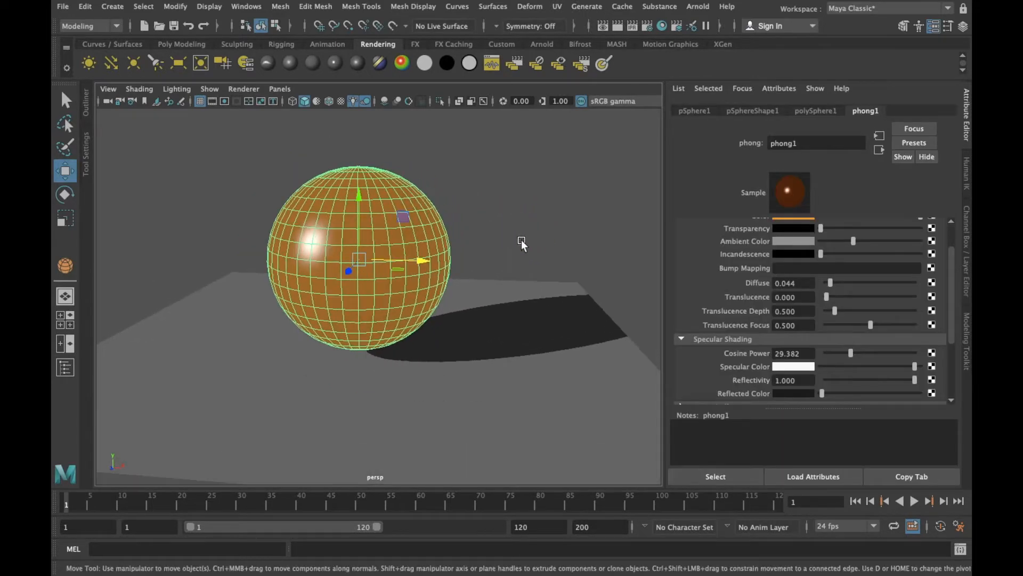
pyautogui.scroll(3, 797, 284)
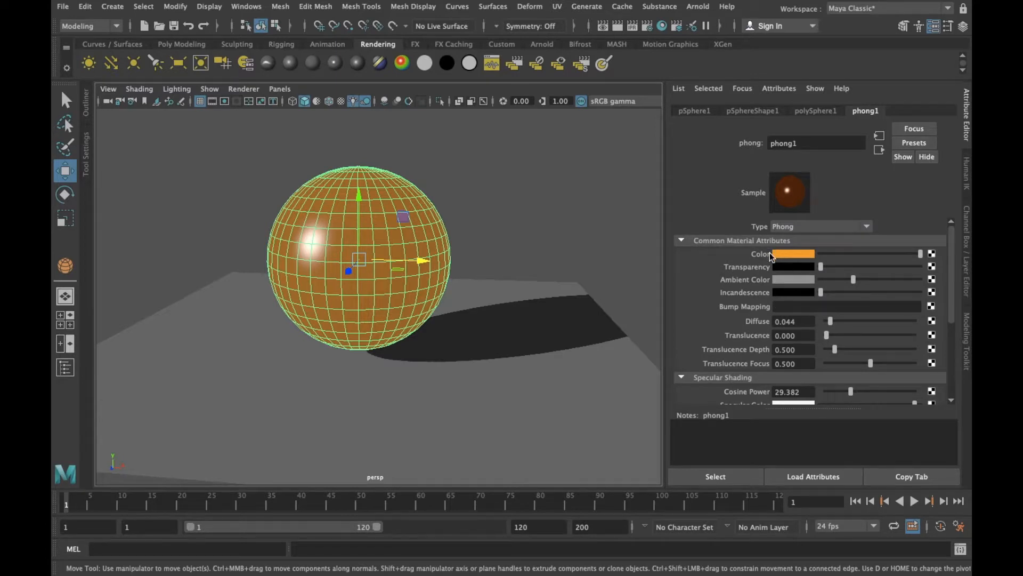
pyautogui.keyDown('alt'); pyautogui.moveTo(507, 207); pyautogui.dragTo(484, 187, button='middle'); pyautogui.keyUp('alt')
pyautogui.keyDown('alt'); pyautogui.moveTo(477, 193); pyautogui.dragTo(496, 190); pyautogui.keyUp('alt')
pyautogui.keyDown('alt'); pyautogui.moveTo(496, 190); pyautogui.dragTo(490, 176, button='middle'); pyautogui.keyUp('alt')
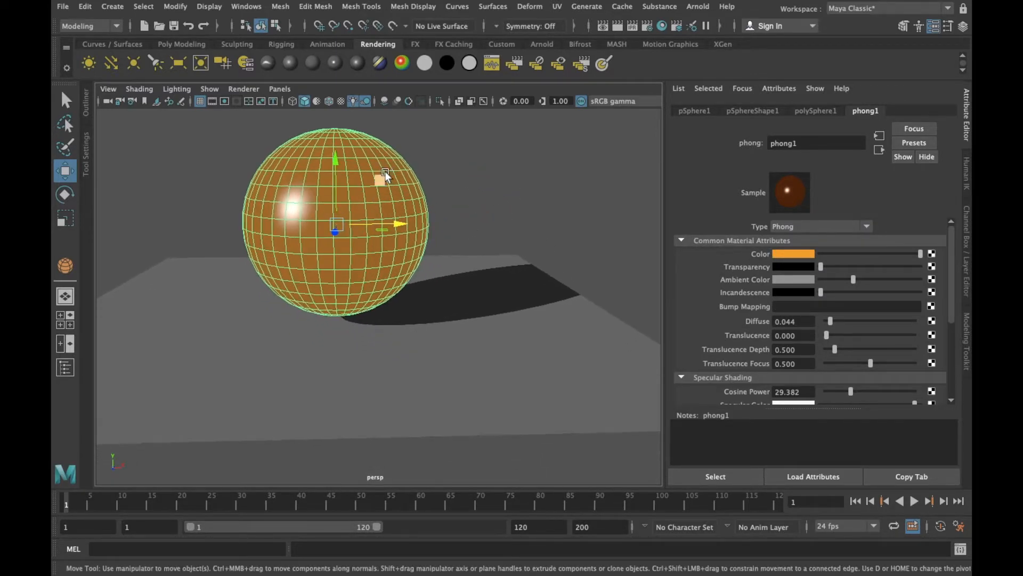
# Assign a new Lambert material to the sphere
pyautogui.rightClick(359, 154)
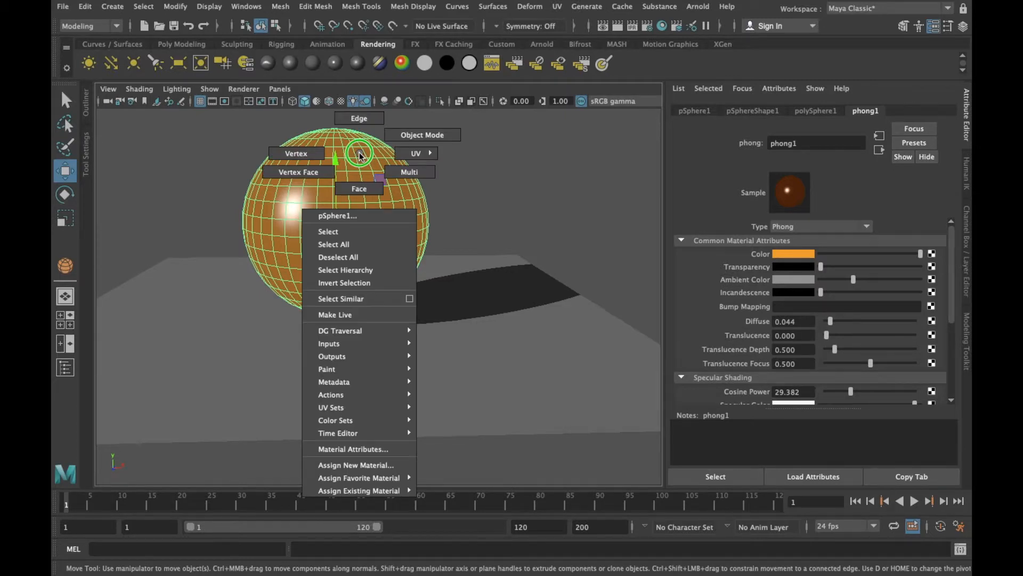
pyautogui.moveTo(359, 153); pyautogui.dragTo(378, 465, button='right')
pyautogui.click(637, 92)
pyautogui.moveTo(638, 92); pyautogui.dragTo(649, 70)
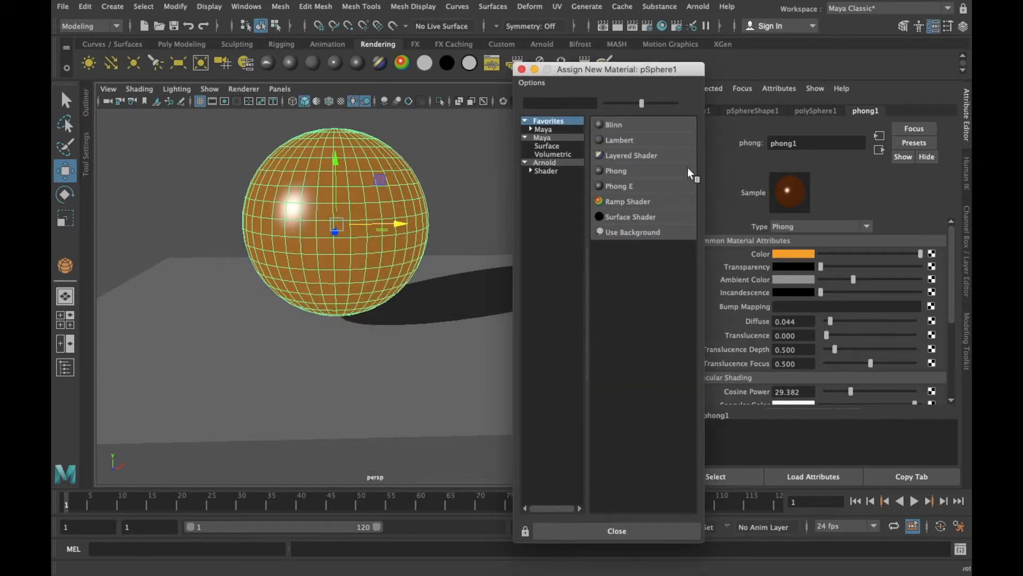
pyautogui.click(639, 139)
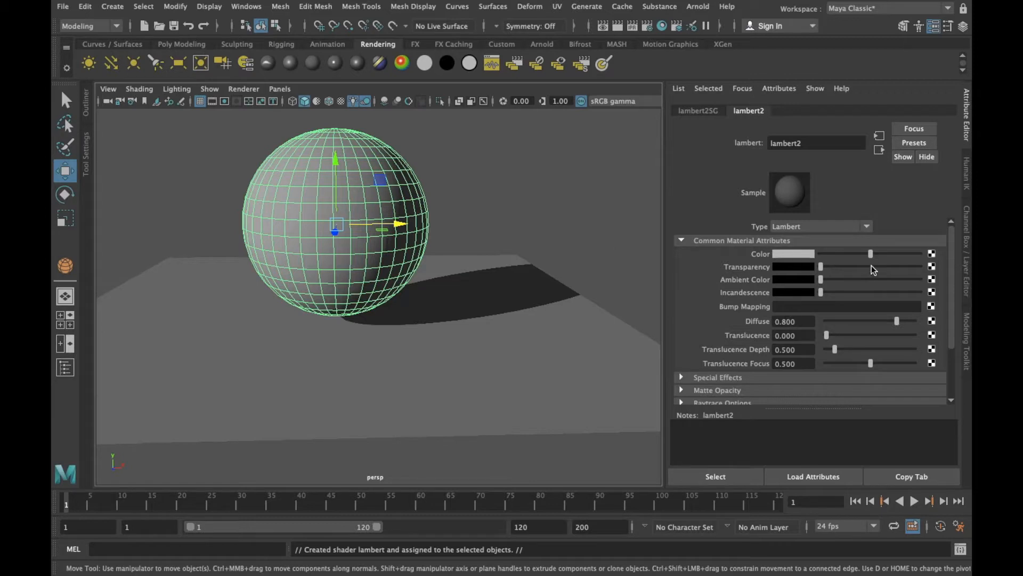
# Set the sphere's Lambert color to red, and raise its transparency and ambient color to medium gray
pyautogui.moveTo(872, 257); pyautogui.dragTo(854, 256)
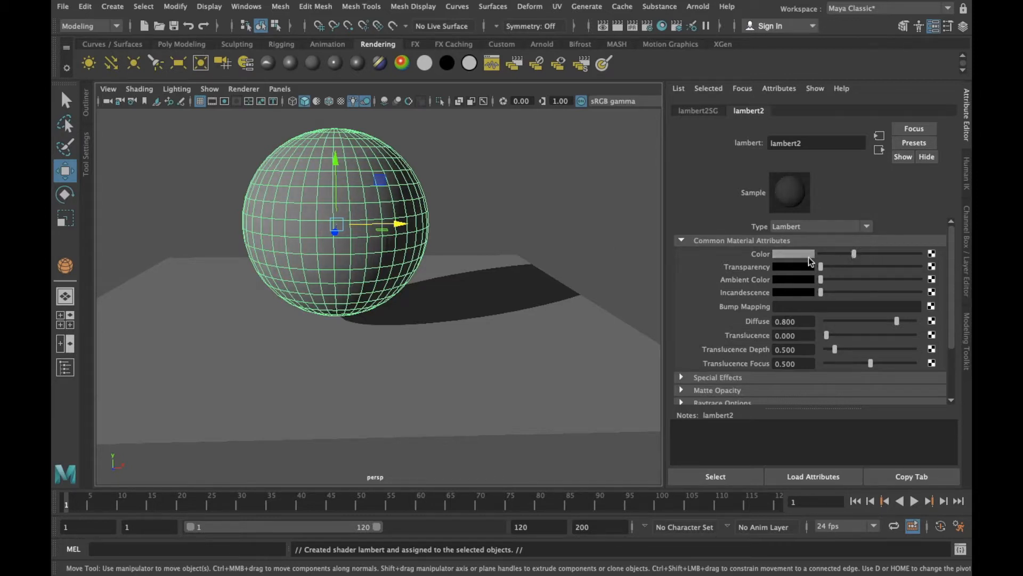
pyautogui.click(796, 256)
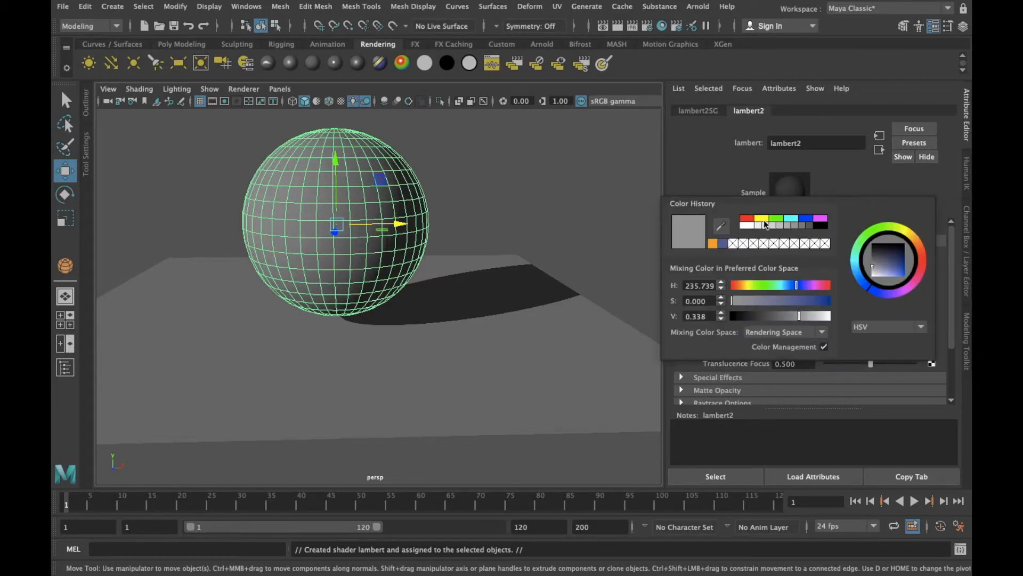
pyautogui.click(746, 218)
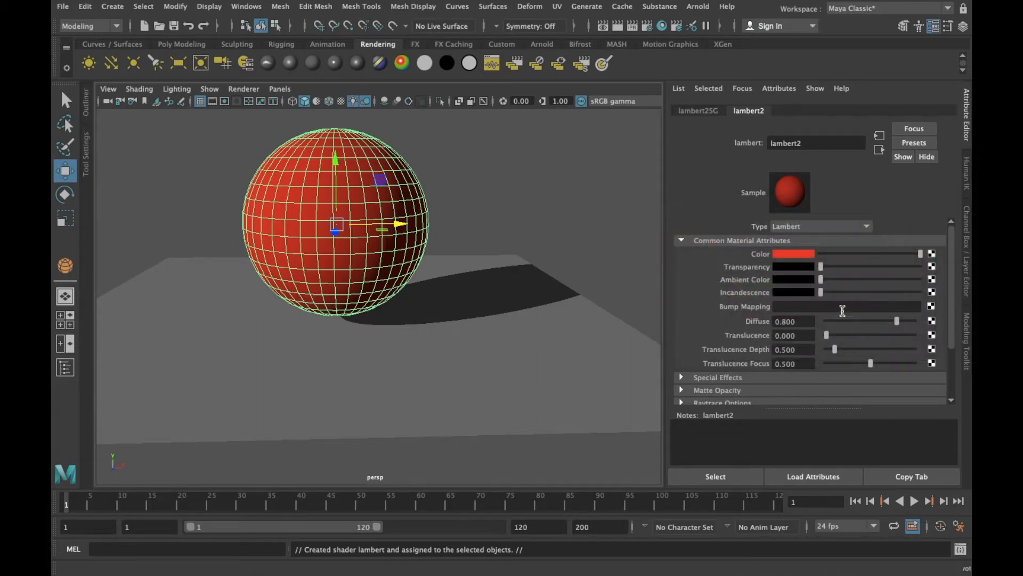
pyautogui.moveTo(819, 269); pyautogui.dragTo(857, 279)
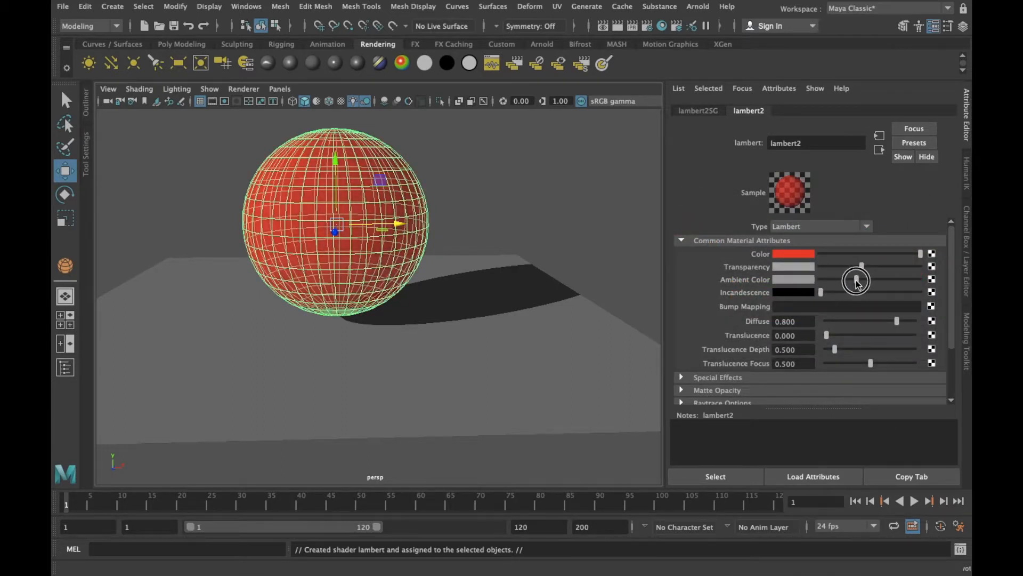
# Rename the Lambert material as Rojo
pyautogui.doubleClick(821, 143)
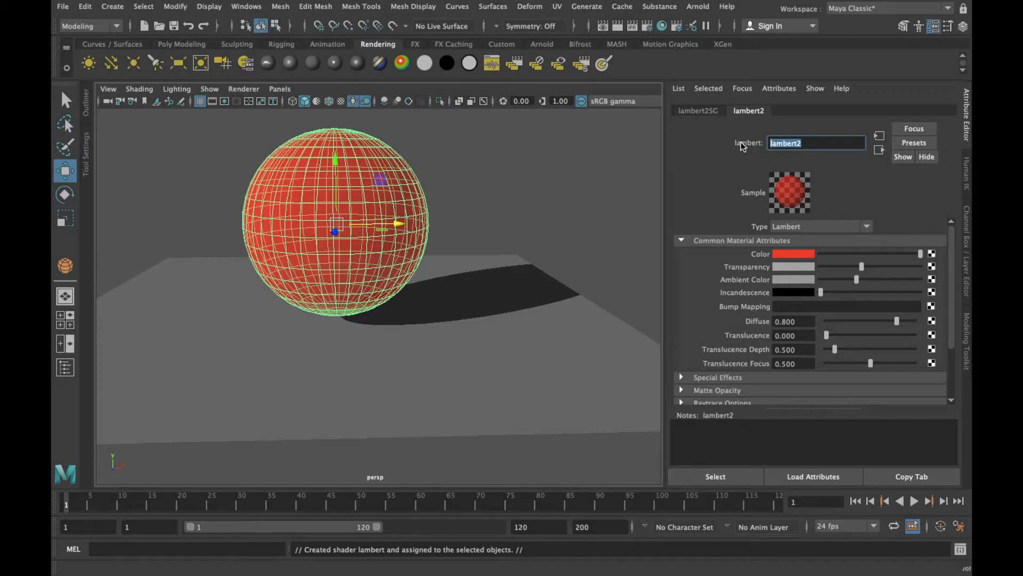
pyautogui.write('Rojo')
pyautogui.press('Return')
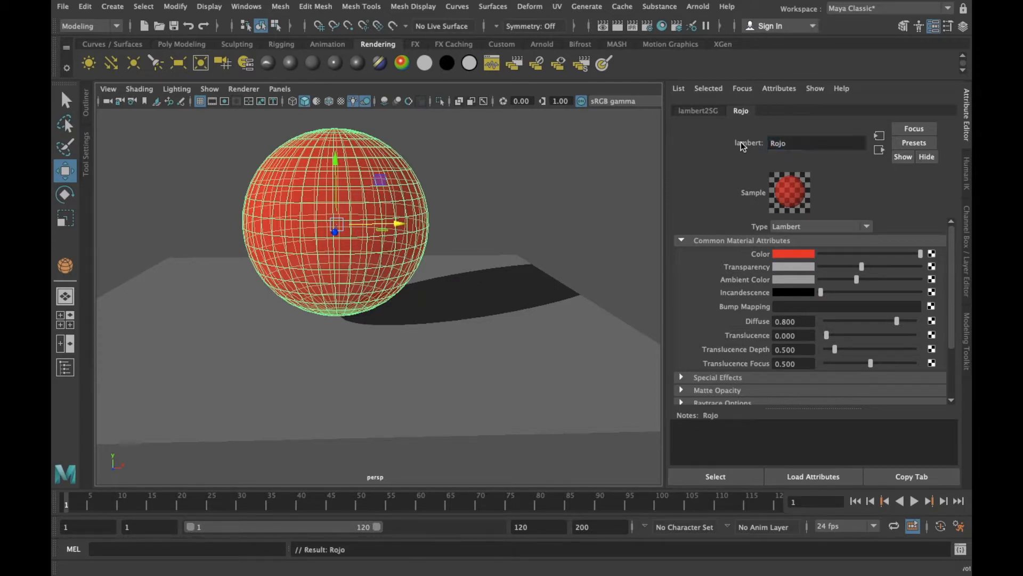
# Deselect and reselect the sphere, and reopen the attributes of its Rojo material
pyautogui.click(571, 153)
pyautogui.click(508, 176)
pyautogui.keyDown('alt'); pyautogui.moveTo(508, 175); pyautogui.dragTo(398, 206); pyautogui.keyUp('alt')
pyautogui.click(398, 206)
pyautogui.keyDown('alt'); pyautogui.moveTo(555, 190); pyautogui.dragTo(530, 160); pyautogui.keyUp('alt')
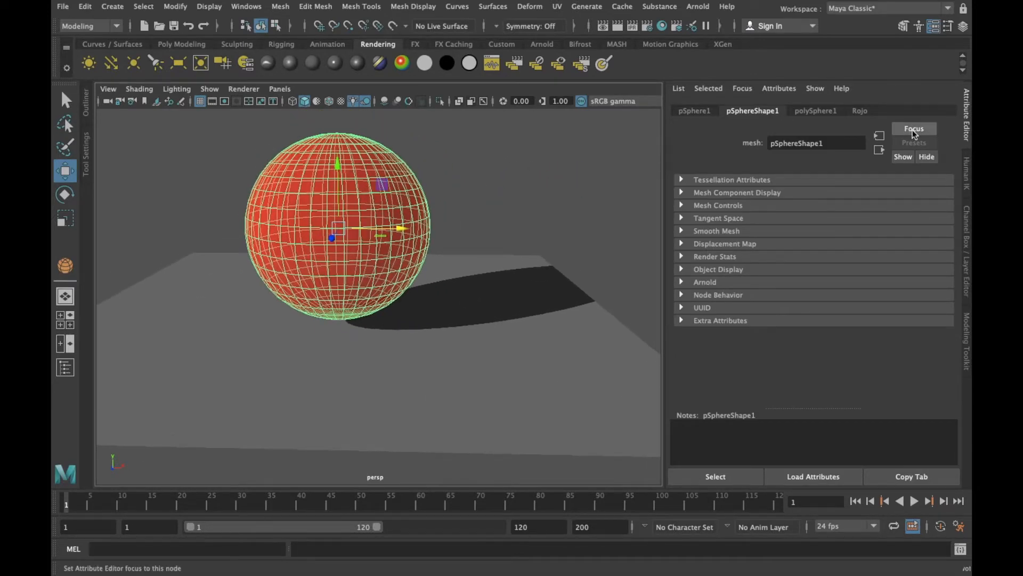
pyautogui.click(860, 111)
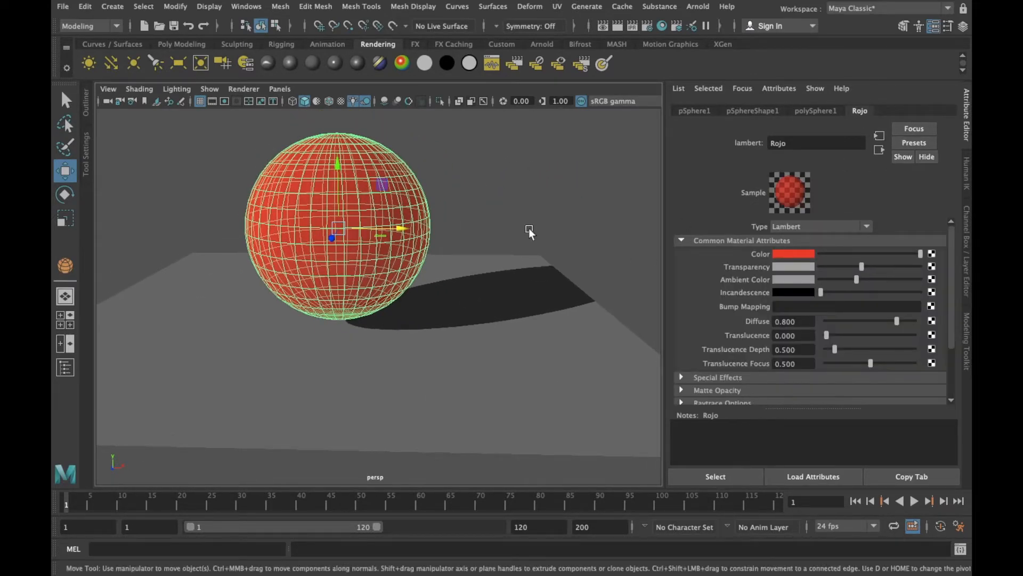
# View the translucent red sphere unselected, then reselect it and assign a new ramp material to it
pyautogui.click(394, 132)
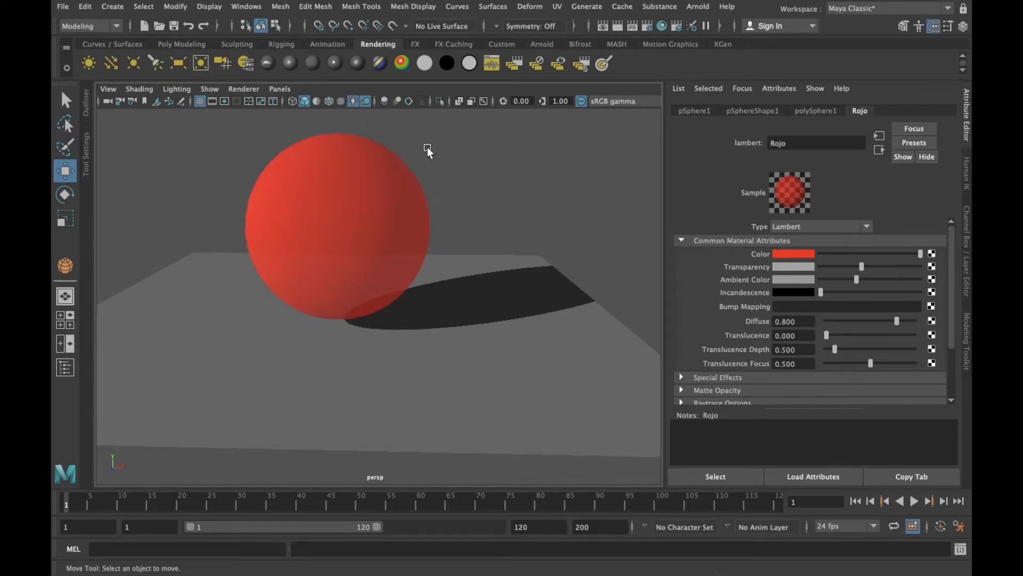
pyautogui.click(389, 158)
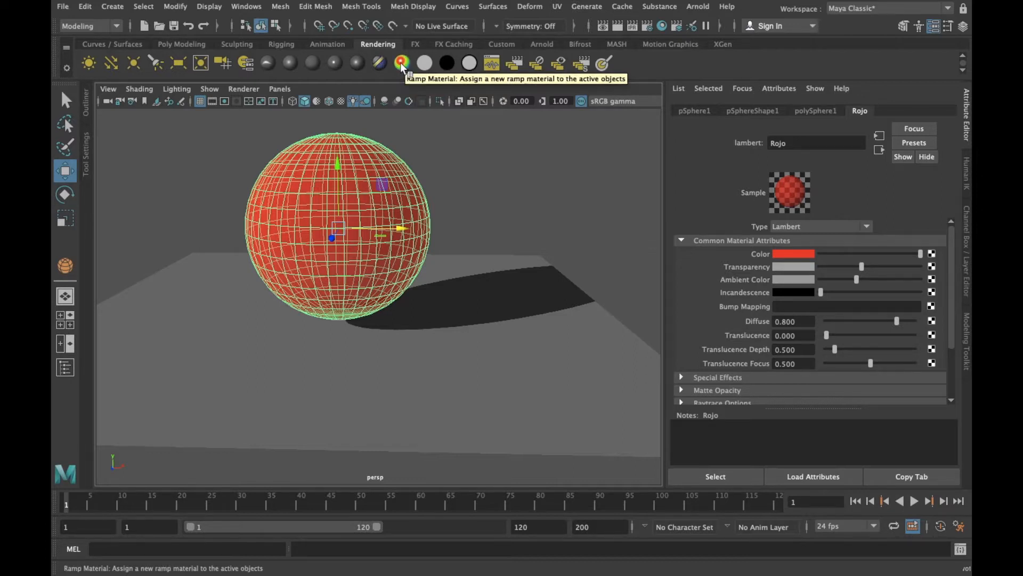
pyautogui.click(402, 66)
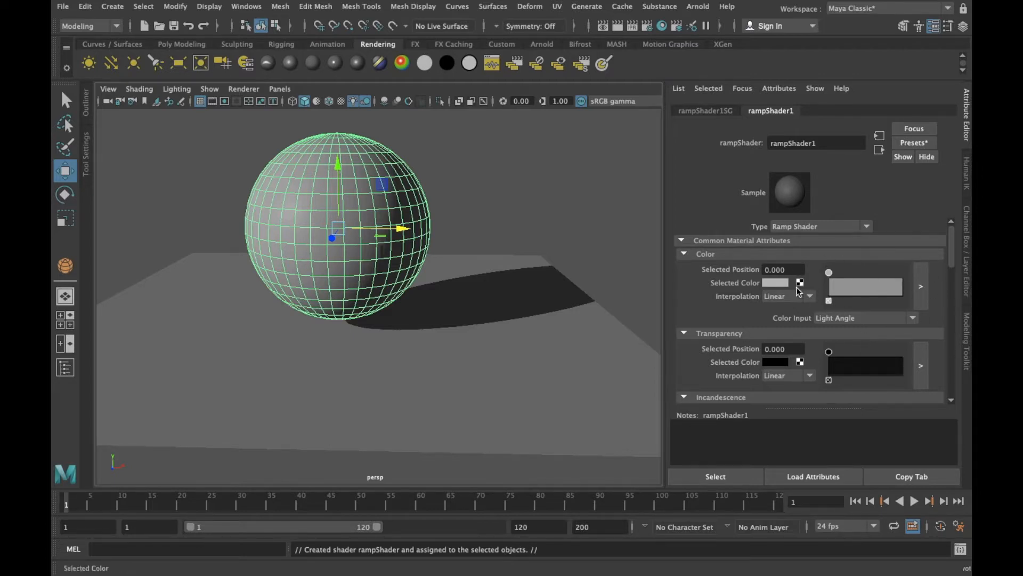
# Add a second stop to the ramp shader's color gradient at position 1.000 and make it white
pyautogui.click(859, 288)
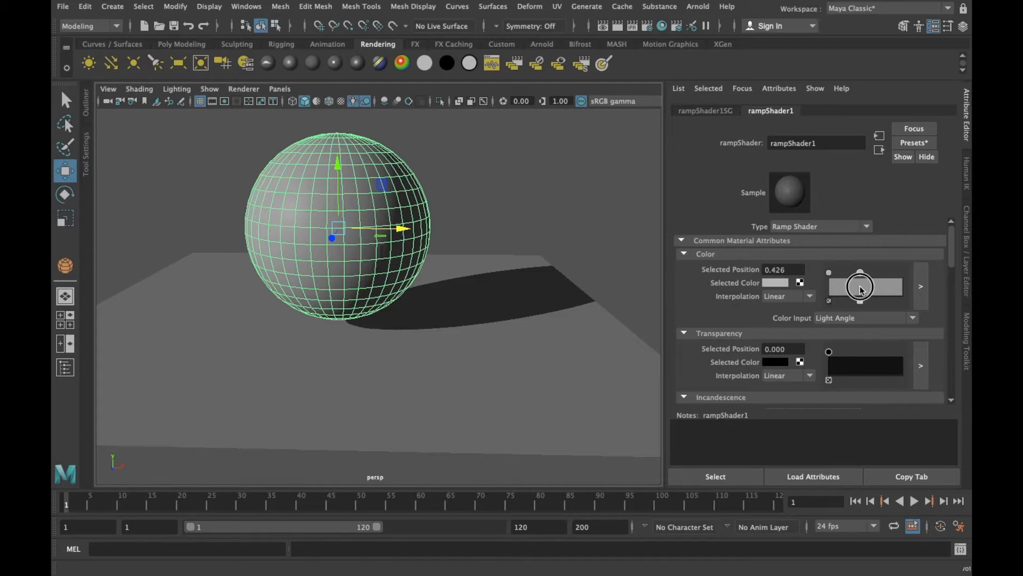
pyautogui.moveTo(859, 289); pyautogui.dragTo(907, 289)
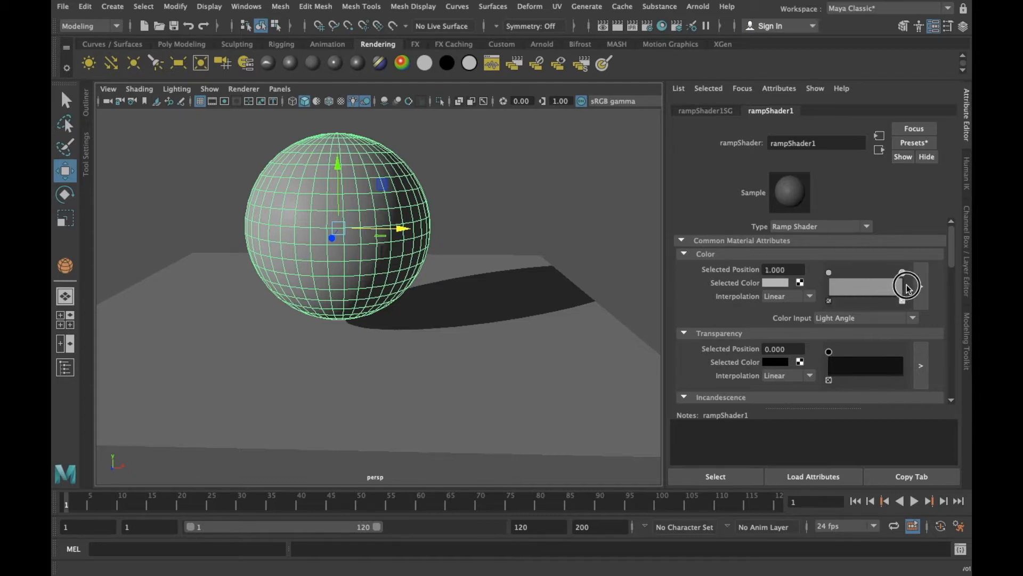
pyautogui.click(784, 282)
pyautogui.click(749, 256)
pyautogui.click(502, 218)
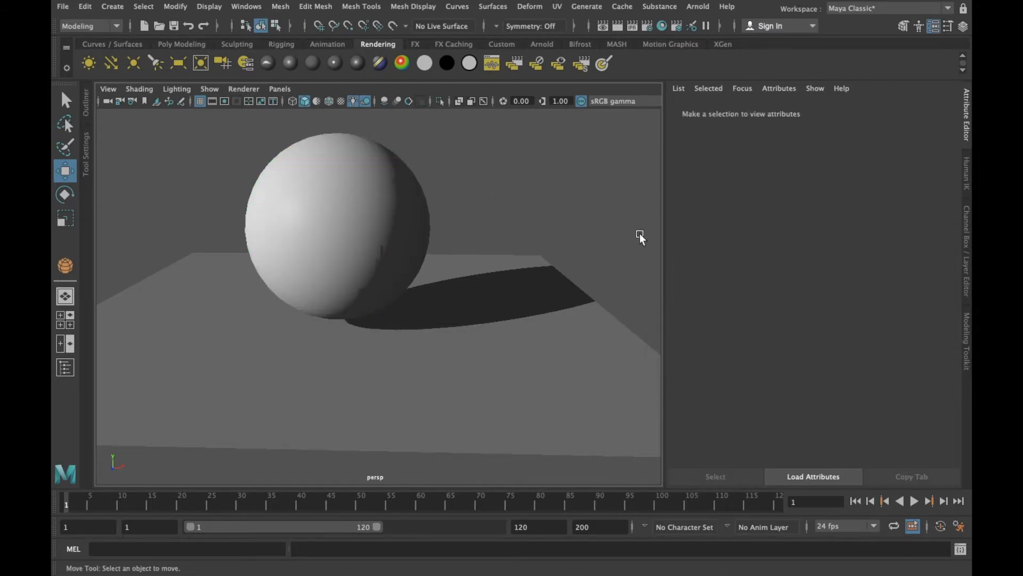
# Reselect the sphere, reopen its ramp shader attributes and view the shading from another side
pyautogui.click(411, 190)
pyautogui.click(878, 109)
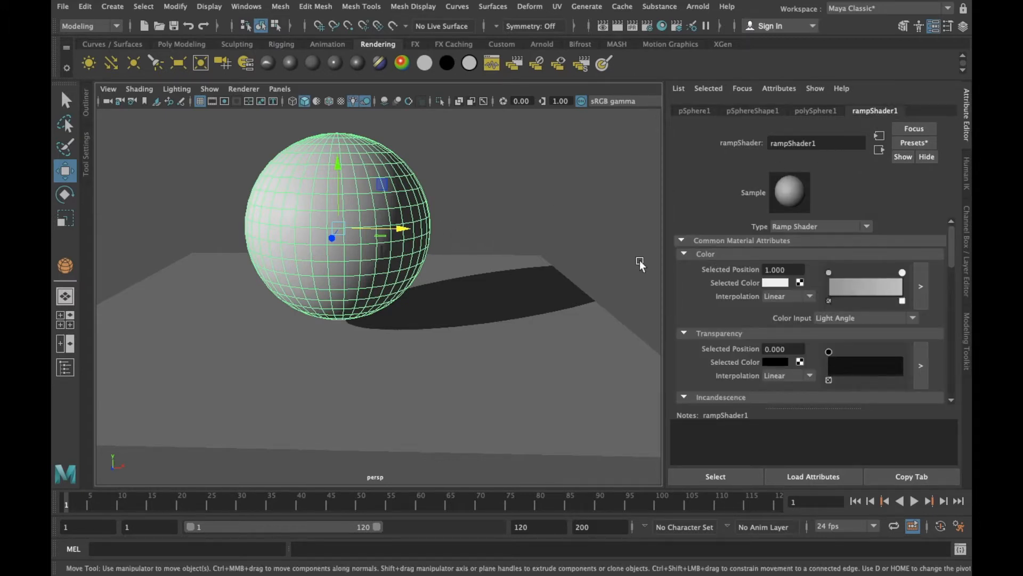
pyautogui.keyDown('alt'); pyautogui.moveTo(493, 250); pyautogui.dragTo(520, 234); pyautogui.keyUp('alt')
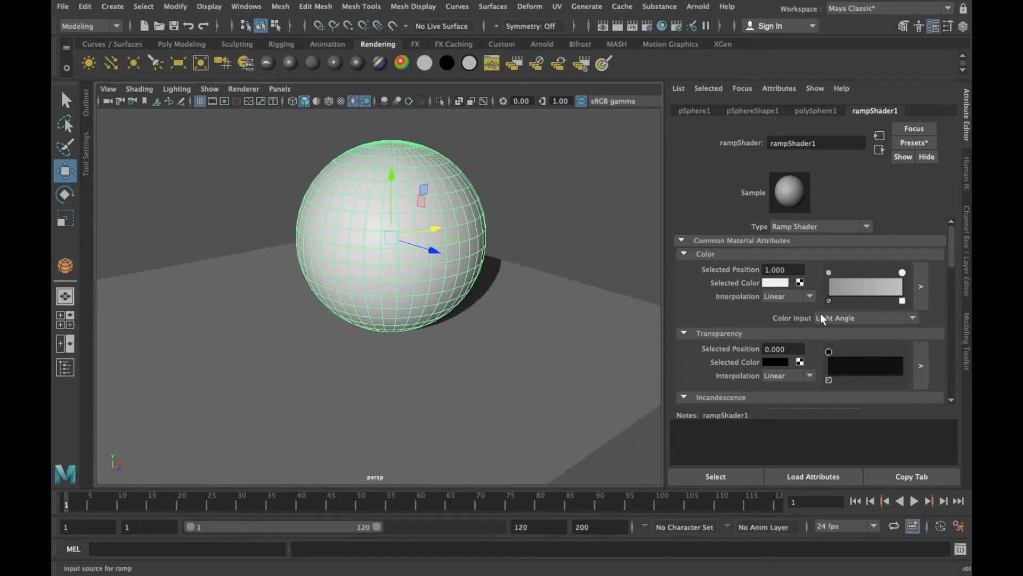
# Set the ramp shader's Color Input to Facing Angle and check the shading from the opposite side
pyautogui.click(853, 319)
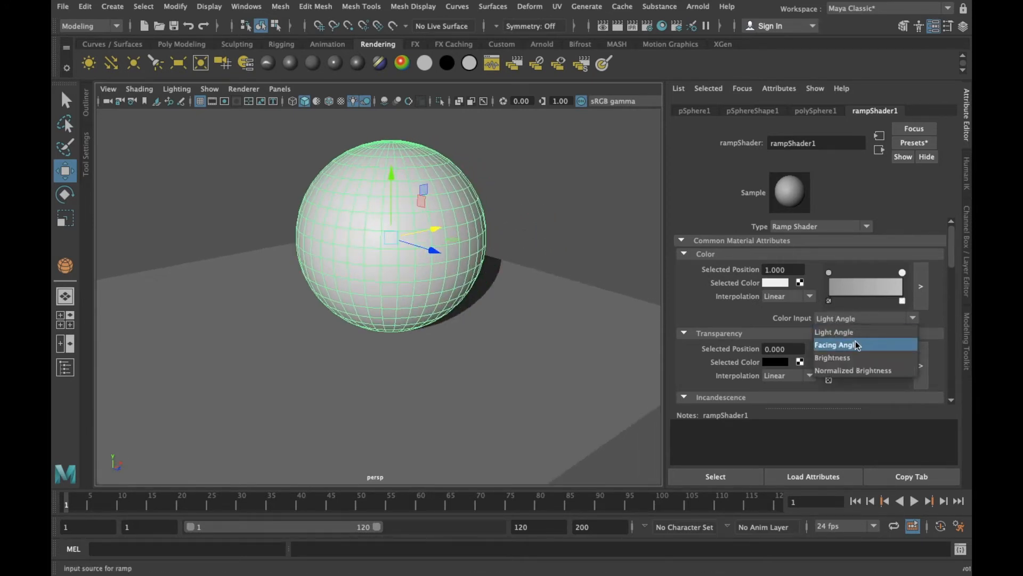
pyautogui.click(844, 343)
pyautogui.keyDown('alt'); pyautogui.moveTo(607, 261); pyautogui.dragTo(498, 265); pyautogui.keyUp('alt')
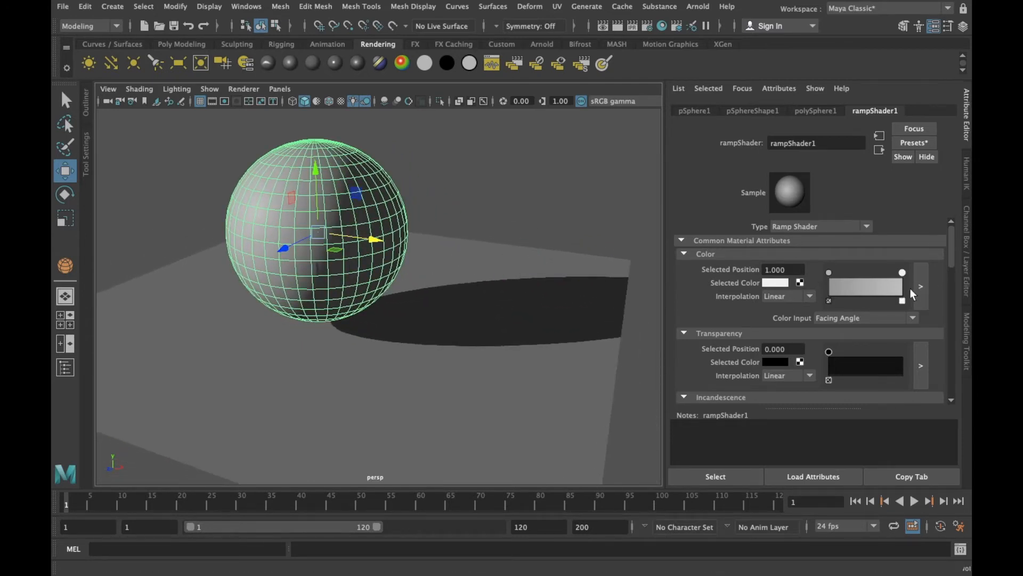
# Set the ramp shader's Color Input to Brightness and inspect the sphere's shading from different angles
pyautogui.click(904, 315)
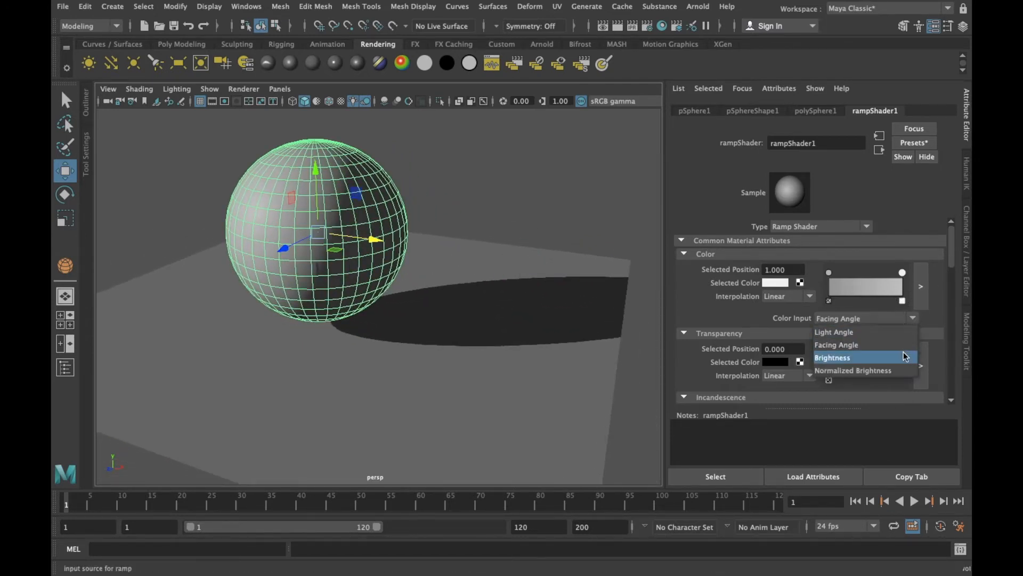
pyautogui.click(903, 354)
pyautogui.click(903, 318)
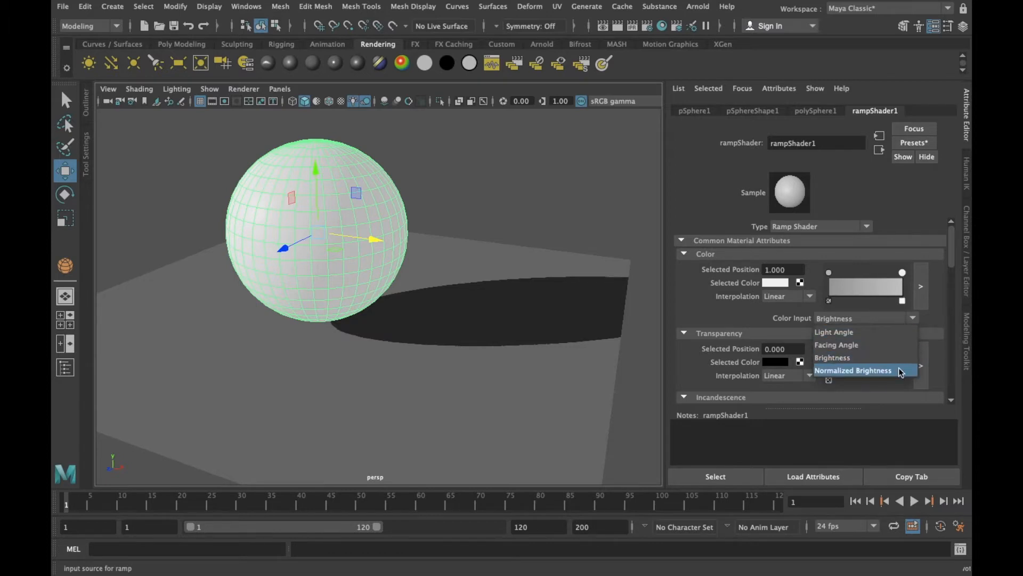
pyautogui.click(882, 358)
pyautogui.keyDown('alt'); pyautogui.moveTo(425, 192); pyautogui.dragTo(379, 311); pyautogui.keyUp('alt')
pyautogui.keyDown('alt'); pyautogui.moveTo(523, 306); pyautogui.dragTo(503, 310); pyautogui.keyUp('alt')
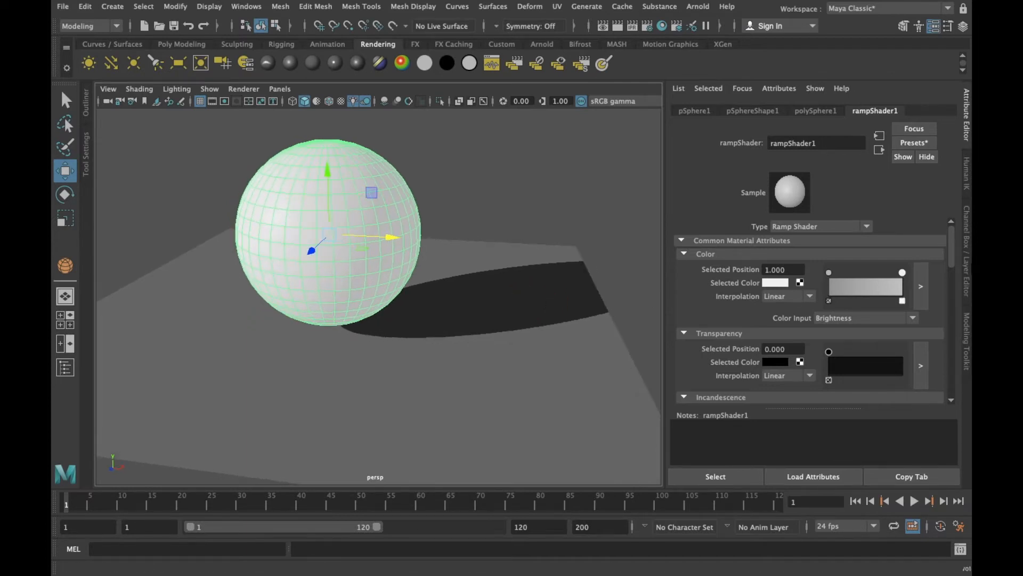
# Select the color ramp's start stop at position 0.000 and change it to dark purple (RGB 0.176, 0.043, 0.153)
pyautogui.click(829, 273)
pyautogui.click(775, 282)
pyautogui.moveTo(595, 127)
pyautogui.mouseDown()
pyautogui.moveTo(599, 138)
pyautogui.moveTo(591, 133)
pyautogui.mouseUp()
pyautogui.click(567, 20)
pyautogui.click(559, 196)
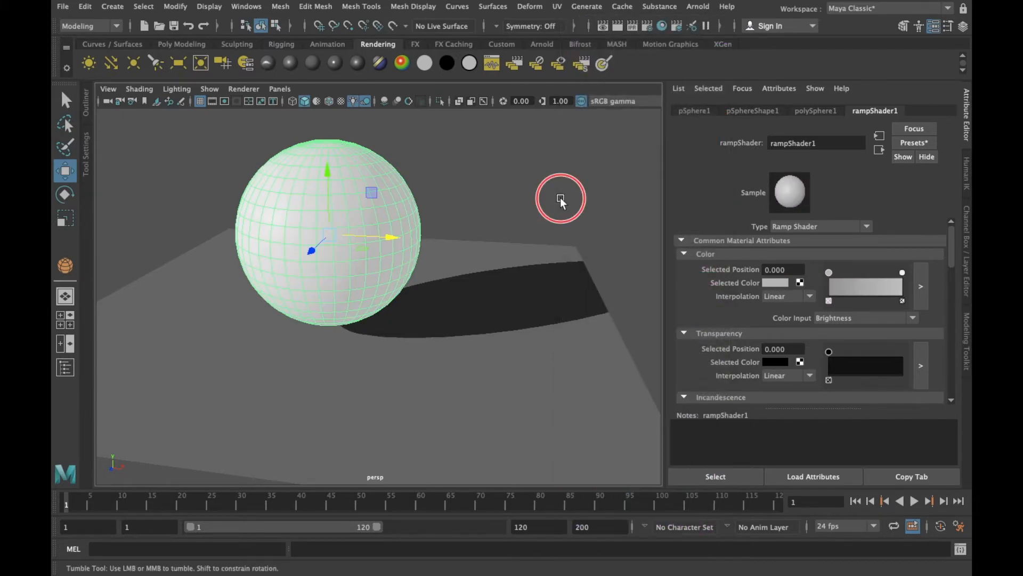
pyautogui.click(775, 283)
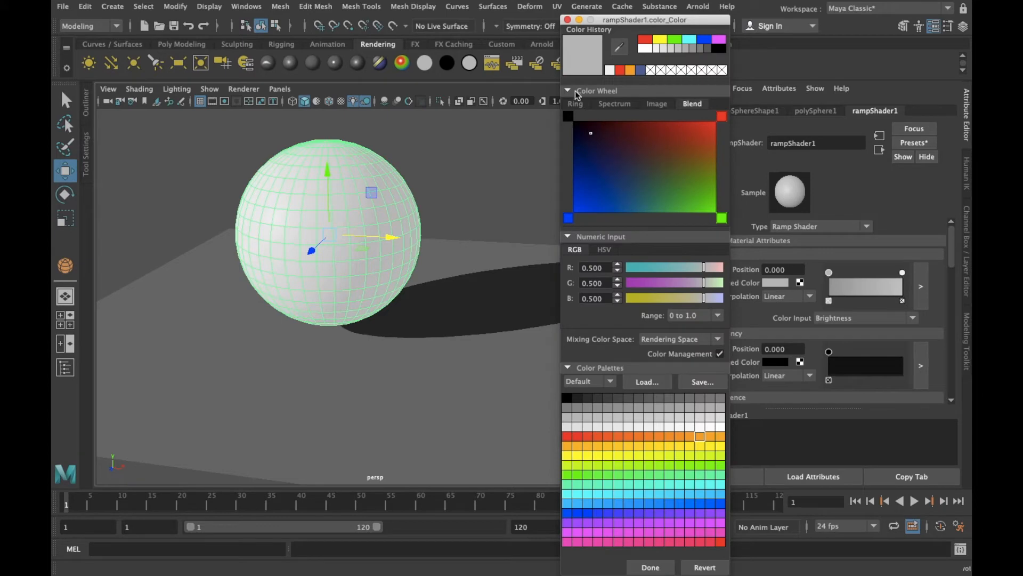
pyautogui.click(588, 135)
pyautogui.click(650, 567)
# Switch the ramp shader's Color Input to Light Angle and examine the purple-to-white shading around the sphere
pyautogui.keyDown('alt'); pyautogui.moveTo(473, 215); pyautogui.dragTo(533, 196); pyautogui.keyUp('alt')
pyautogui.click(861, 318)
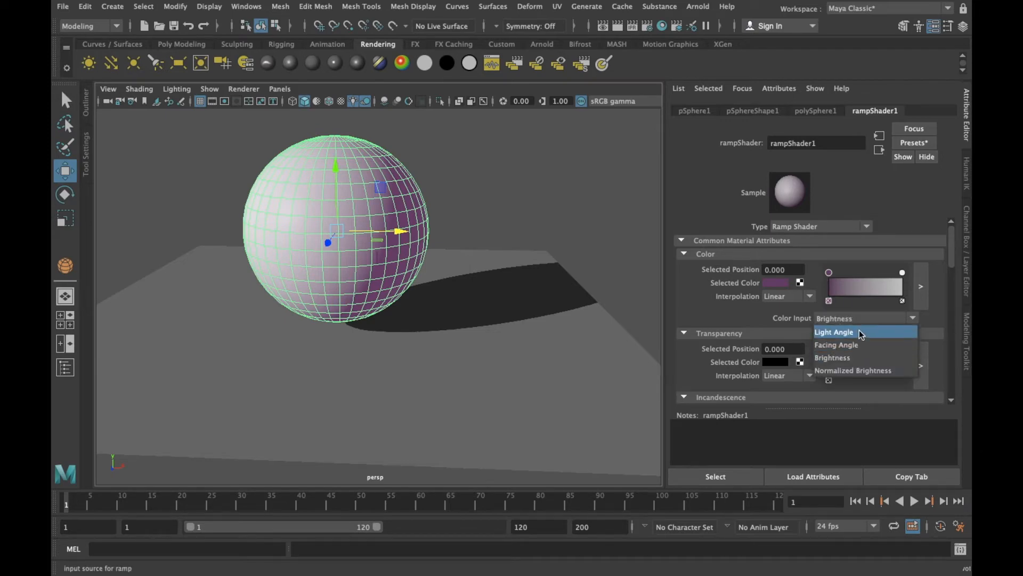
pyautogui.click(859, 331)
pyautogui.moveTo(587, 229)
pyautogui.keyDown('alt'); pyautogui.mouseDown()
pyautogui.moveTo(503, 228)
pyautogui.moveTo(599, 246)
pyautogui.moveTo(247, 178)
pyautogui.mouseUp(); pyautogui.keyUp('alt')
pyautogui.keyDown('alt'); pyautogui.moveTo(406, 161); pyautogui.dragTo(426, 314); pyautogui.keyUp('alt')
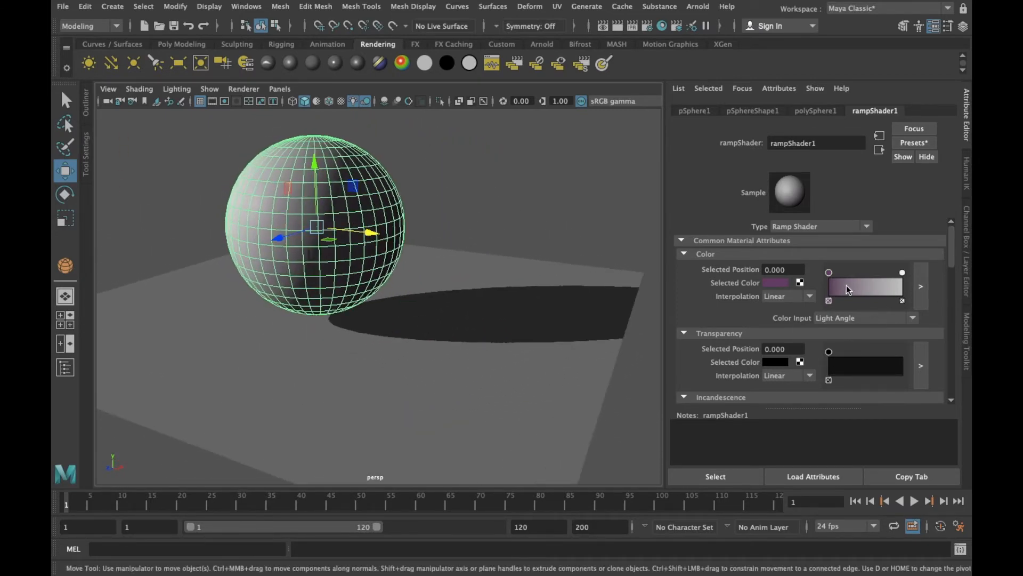
# Change the color ramp's start stop to yellow with RGB 0.831, 0.781, 0.008
pyautogui.click(776, 282)
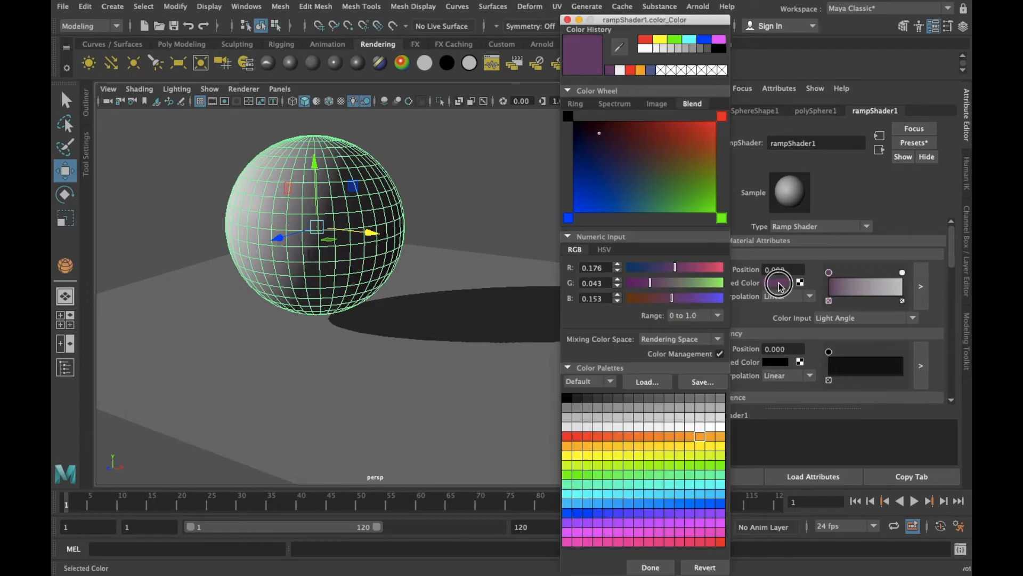
pyautogui.click(680, 133)
pyautogui.moveTo(679, 134)
pyautogui.mouseDown()
pyautogui.moveTo(707, 115)
pyautogui.moveTo(717, 121)
pyautogui.mouseUp()
pyautogui.click(688, 282)
pyautogui.moveTo(688, 282); pyautogui.dragTo(714, 285)
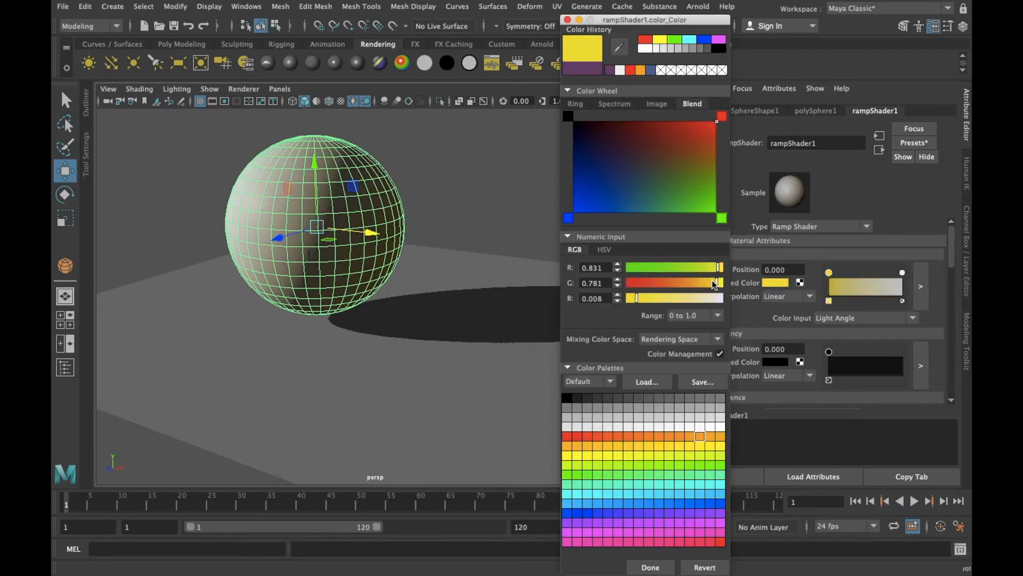
pyautogui.click(658, 568)
# Switch the ramp shader's Color Input to Facing Angle and examine the yellow-to-white shading from several angles
pyautogui.keyDown('alt'); pyautogui.moveTo(496, 365); pyautogui.dragTo(544, 364); pyautogui.keyUp('alt')
pyautogui.click(897, 319)
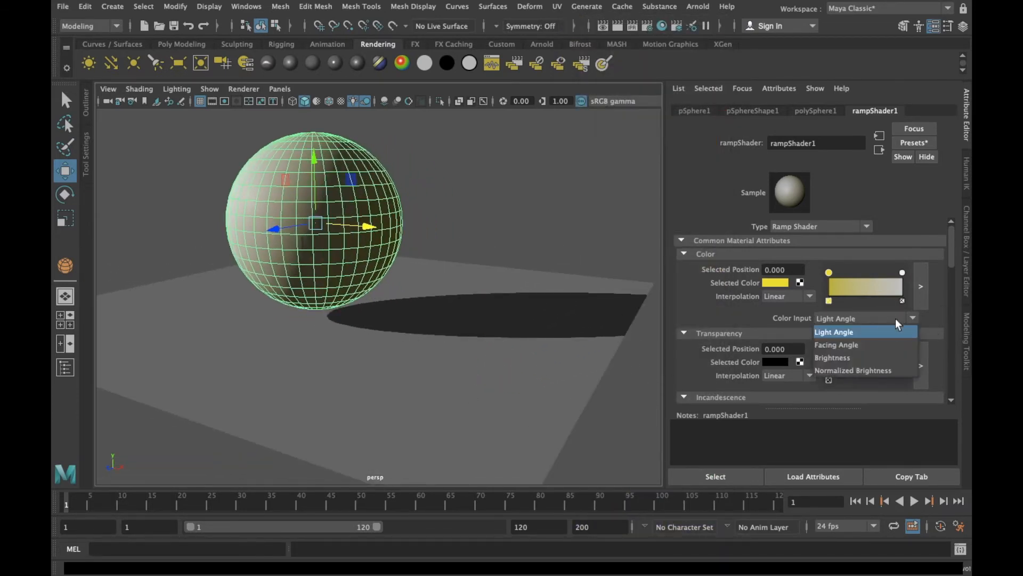
pyautogui.click(888, 341)
pyautogui.keyDown('alt'); pyautogui.moveTo(404, 324); pyautogui.dragTo(514, 337); pyautogui.keyUp('alt')
pyautogui.keyDown('alt'); pyautogui.moveTo(402, 356); pyautogui.dragTo(453, 347); pyautogui.keyUp('alt')
pyautogui.keyDown('alt'); pyautogui.moveTo(344, 356); pyautogui.dragTo(371, 369); pyautogui.keyUp('alt')
pyautogui.keyDown('alt'); pyautogui.moveTo(403, 378); pyautogui.dragTo(430, 381); pyautogui.keyUp('alt')
pyautogui.keyDown('alt'); pyautogui.moveTo(236, 422); pyautogui.dragTo(342, 359); pyautogui.keyUp('alt')
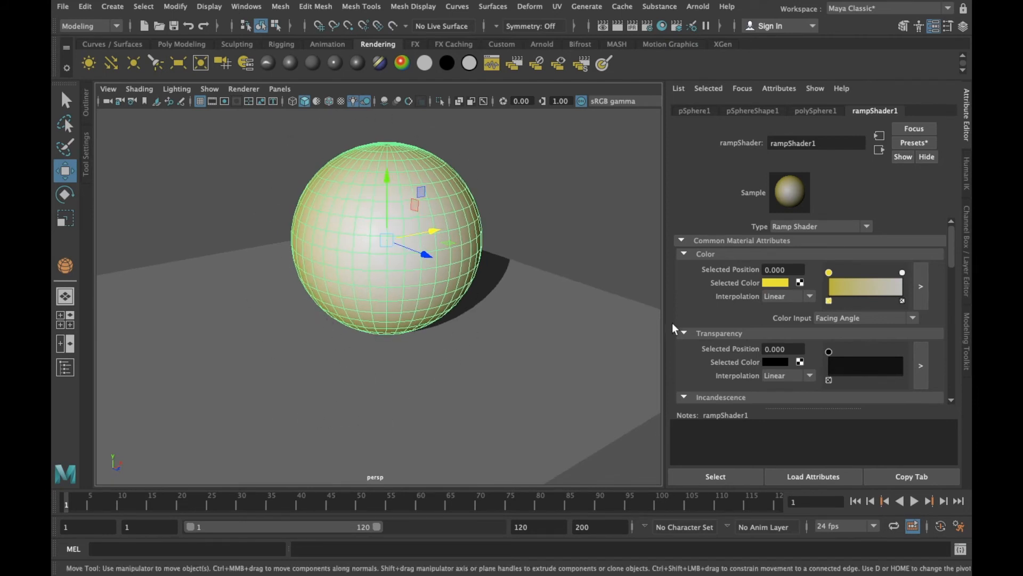
# Set the yellow-to-white ramp's Color Input to Brightness and examine the sphere's lit and shaded sides
pyautogui.click(832, 315)
pyautogui.click(818, 357)
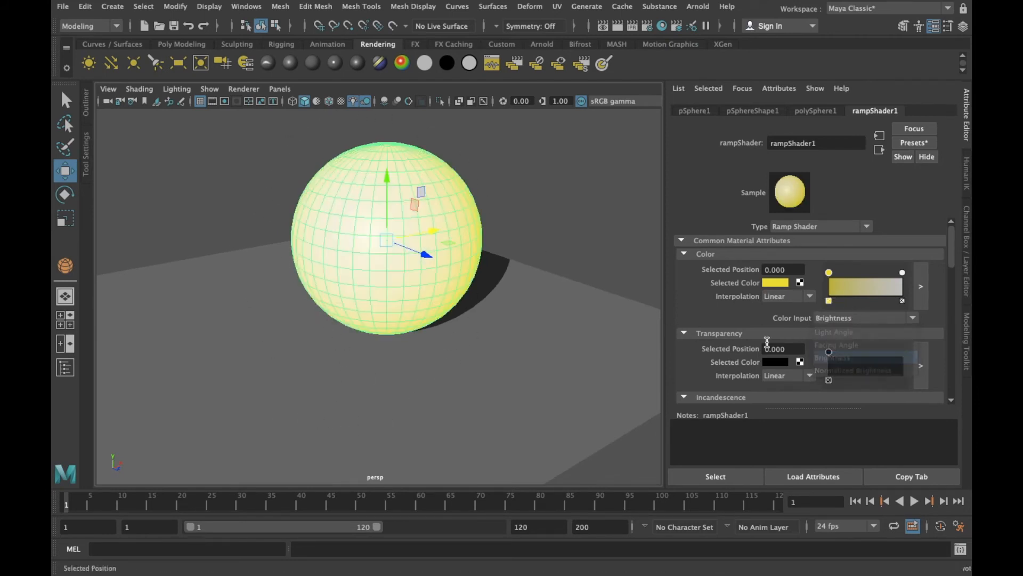
pyautogui.keyDown('alt'); pyautogui.moveTo(595, 306); pyautogui.dragTo(456, 275); pyautogui.keyUp('alt')
pyautogui.keyDown('alt'); pyautogui.moveTo(604, 315); pyautogui.dragTo(309, 296); pyautogui.keyUp('alt')
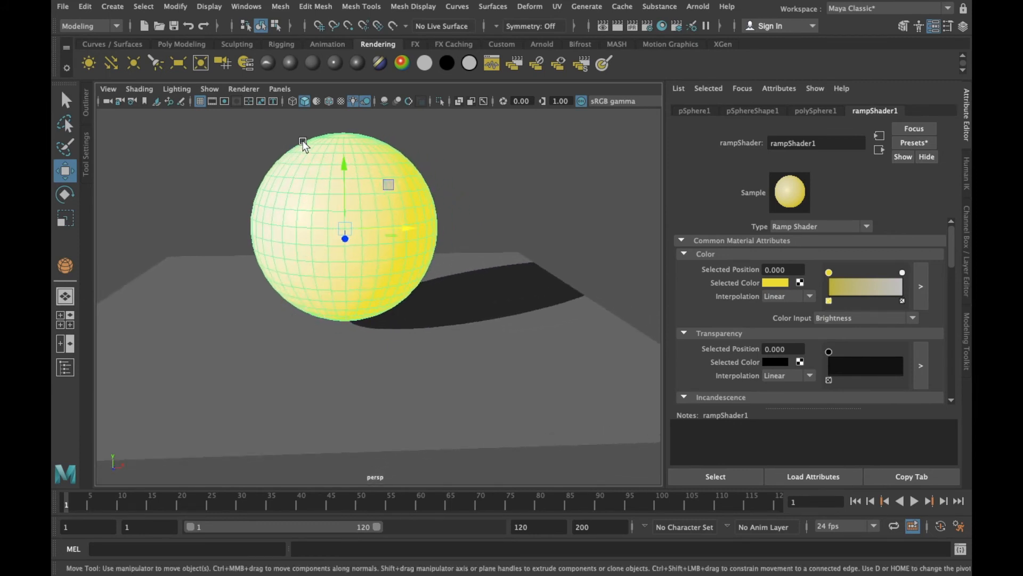
pyautogui.keyDown('alt'); pyautogui.moveTo(307, 193); pyautogui.dragTo(279, 193); pyautogui.keyUp('alt')
pyautogui.keyDown('alt'); pyautogui.moveTo(369, 239); pyautogui.dragTo(400, 275); pyautogui.keyUp('alt')
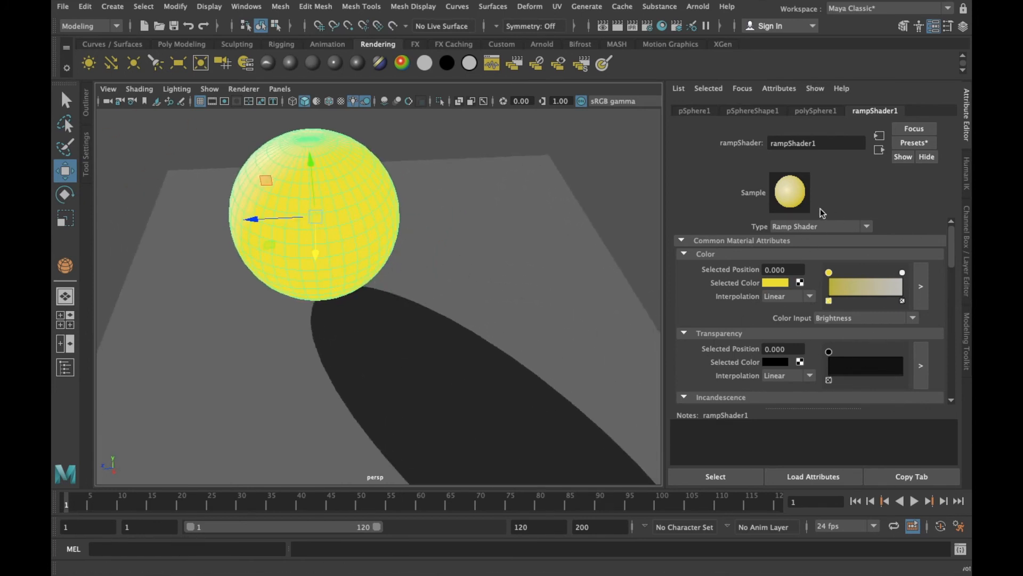
pyautogui.keyDown('alt'); pyautogui.moveTo(453, 301); pyautogui.dragTo(505, 358); pyautogui.keyUp('alt')
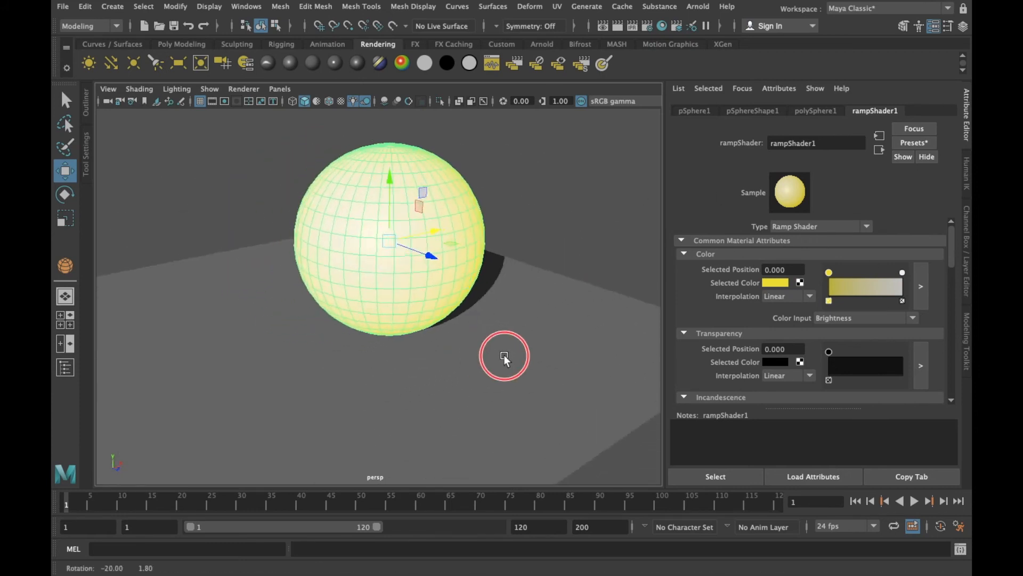
pyautogui.scroll(-5, 504, 178)
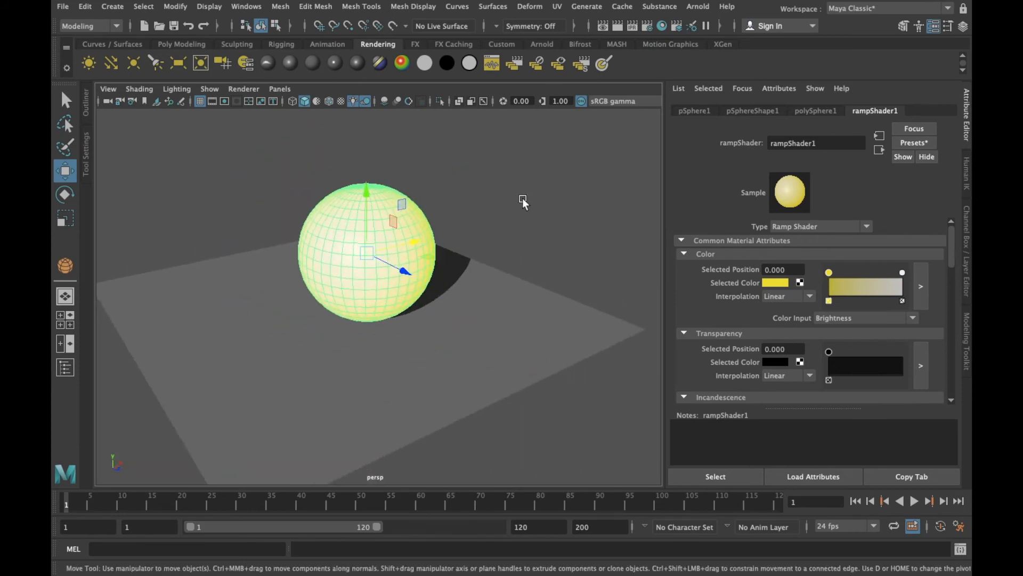